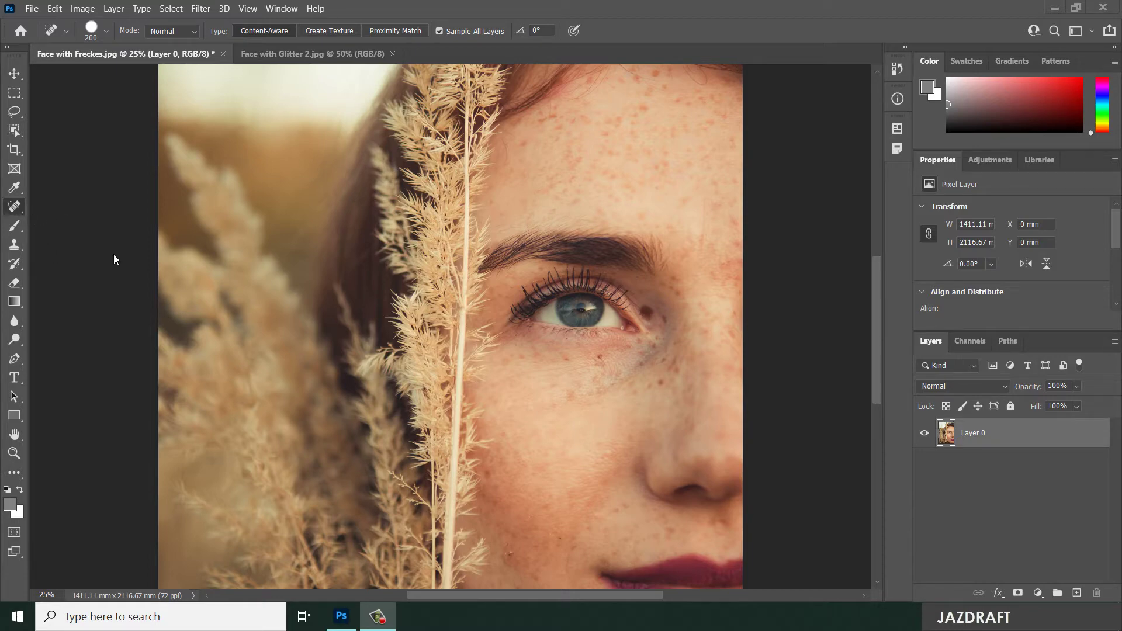
- Activate the Spot Healing Brush Tool for the freckled face image
right_click(13, 208)
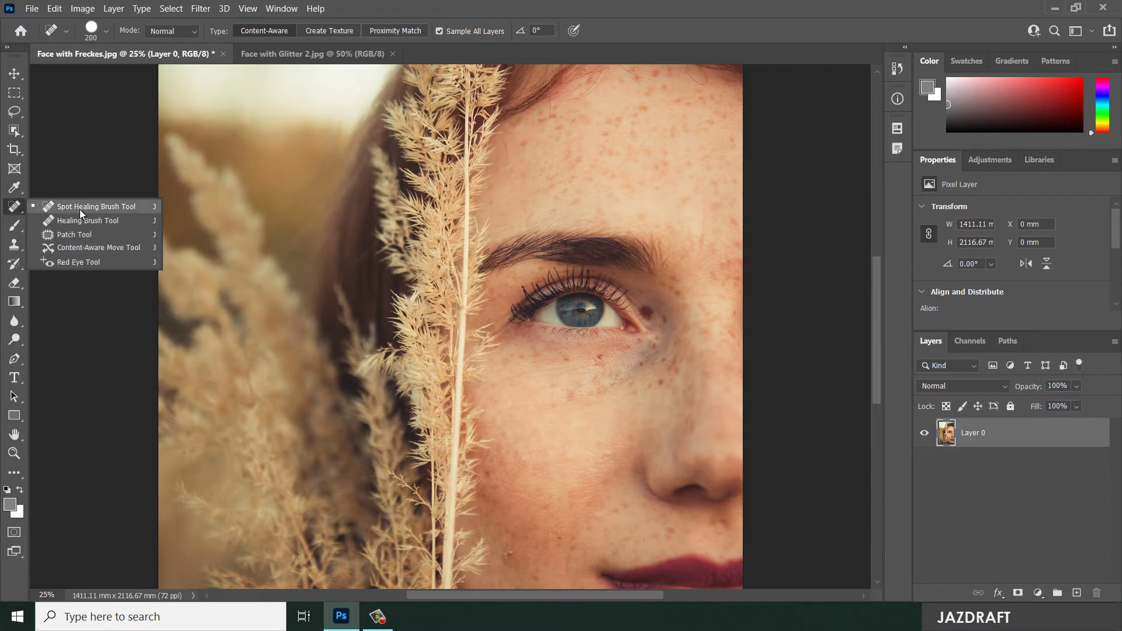
click(130, 205)
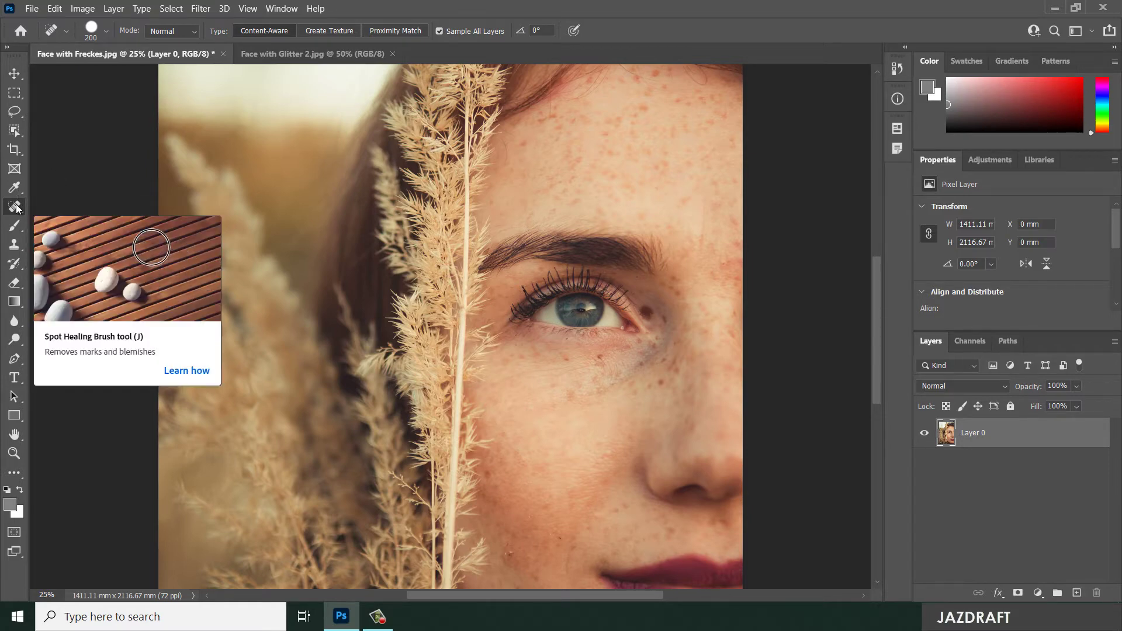
right_click(17, 209)
click(75, 208)
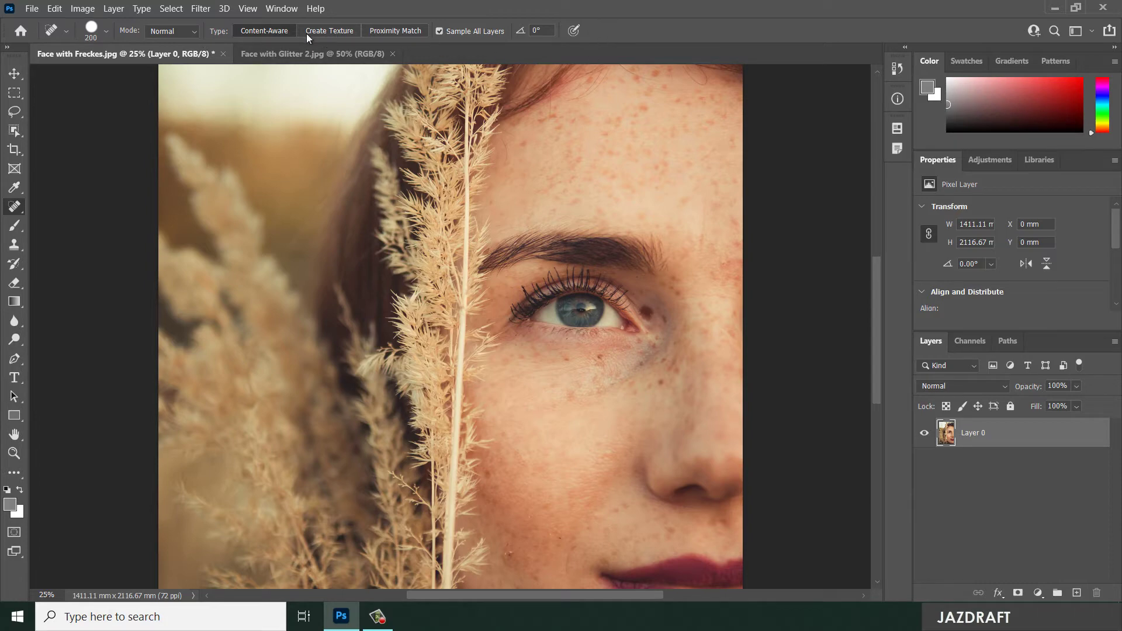
- Try healing the mole beside the inner eye corner, also with the Create Texture type, and undo each attempt
click(192, 31)
click(192, 32)
click(647, 311)
key(ctrl+z)
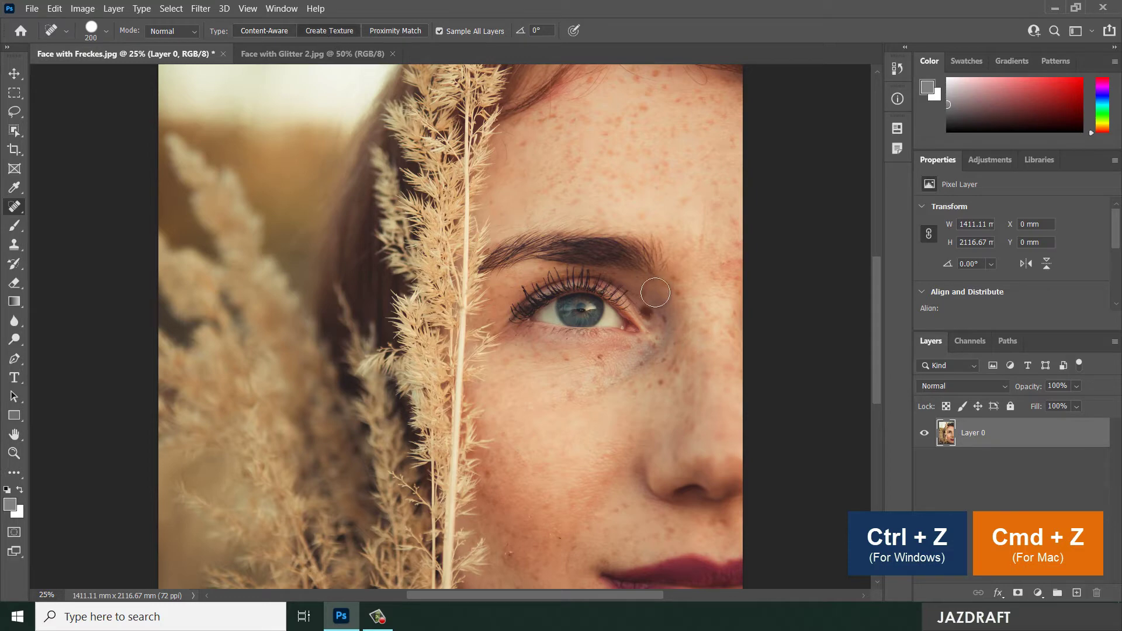
click(648, 311)
key(ctrl+z)
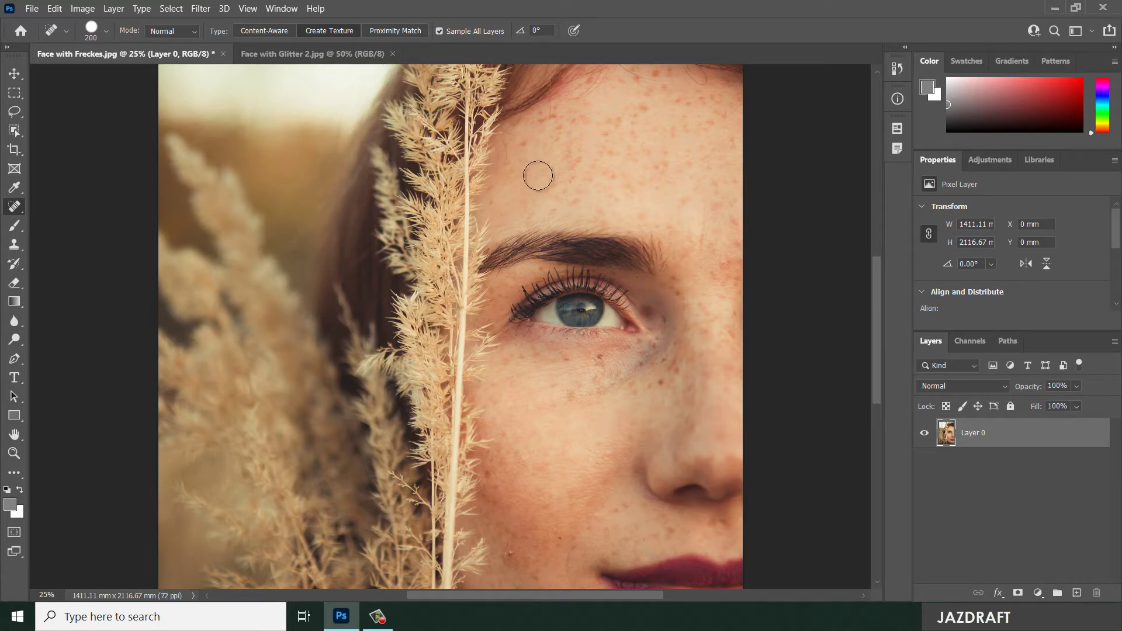
- Set the healing type to Proximity Match and reduce the brush size to 125 px
click(405, 32)
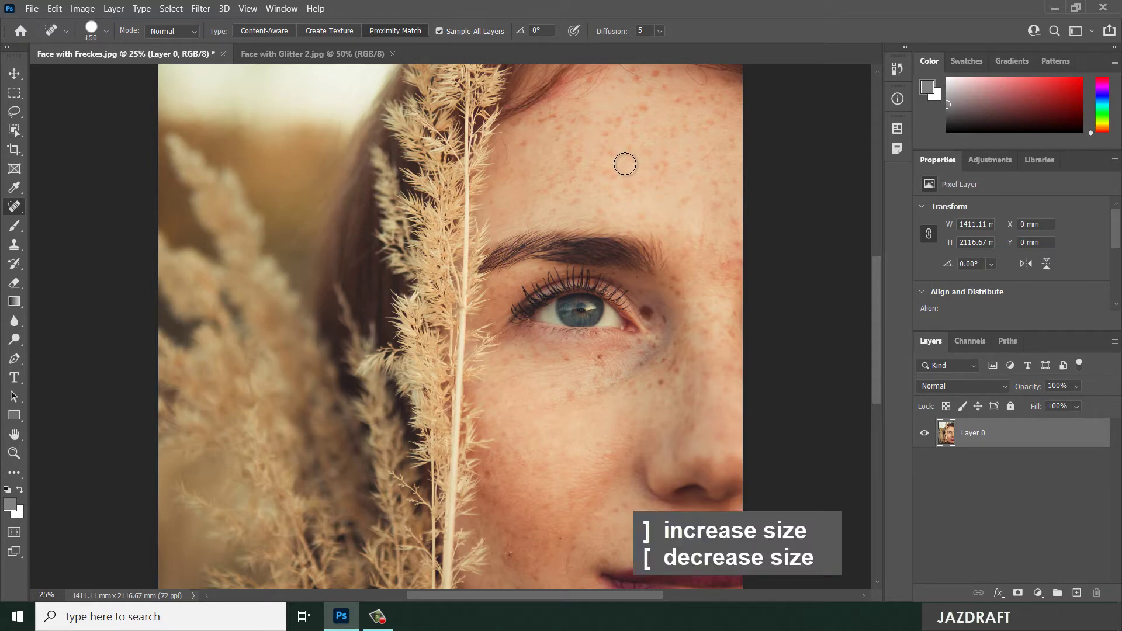
key(bracketright)
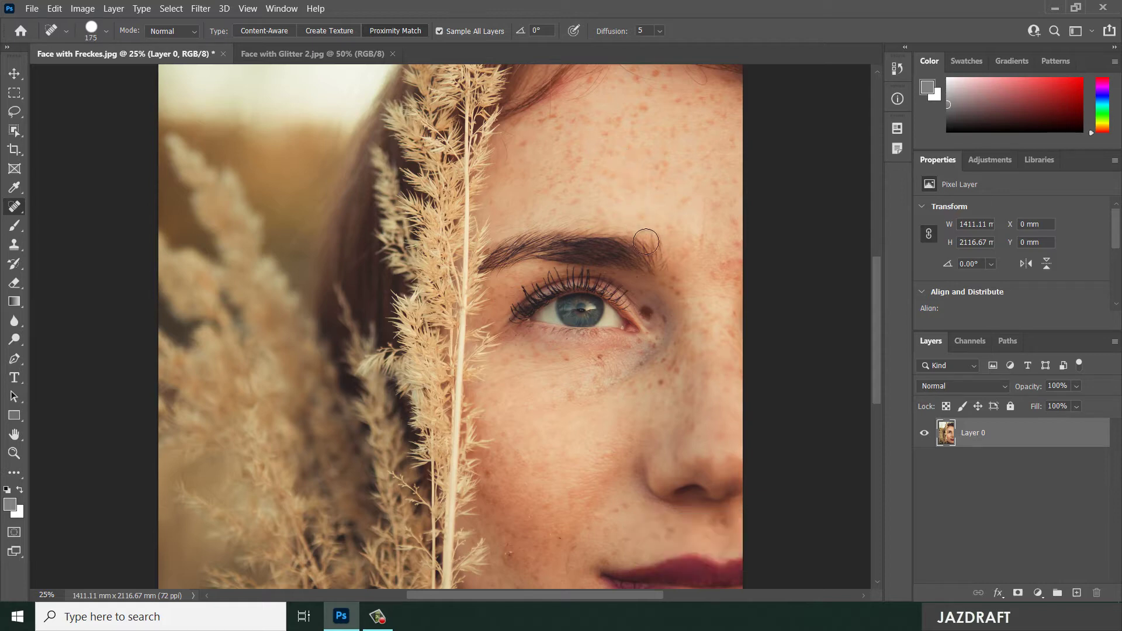
key(bracketleft)
key(bracketleft)
key(ctrl+z)
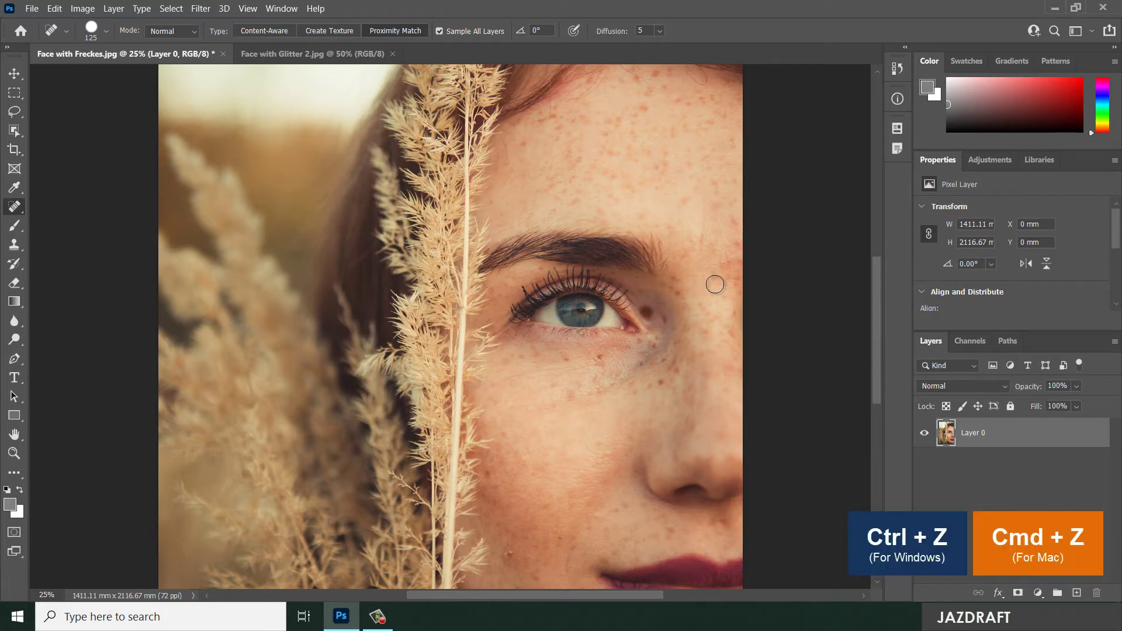
right_click(574, 199)
click(725, 13)
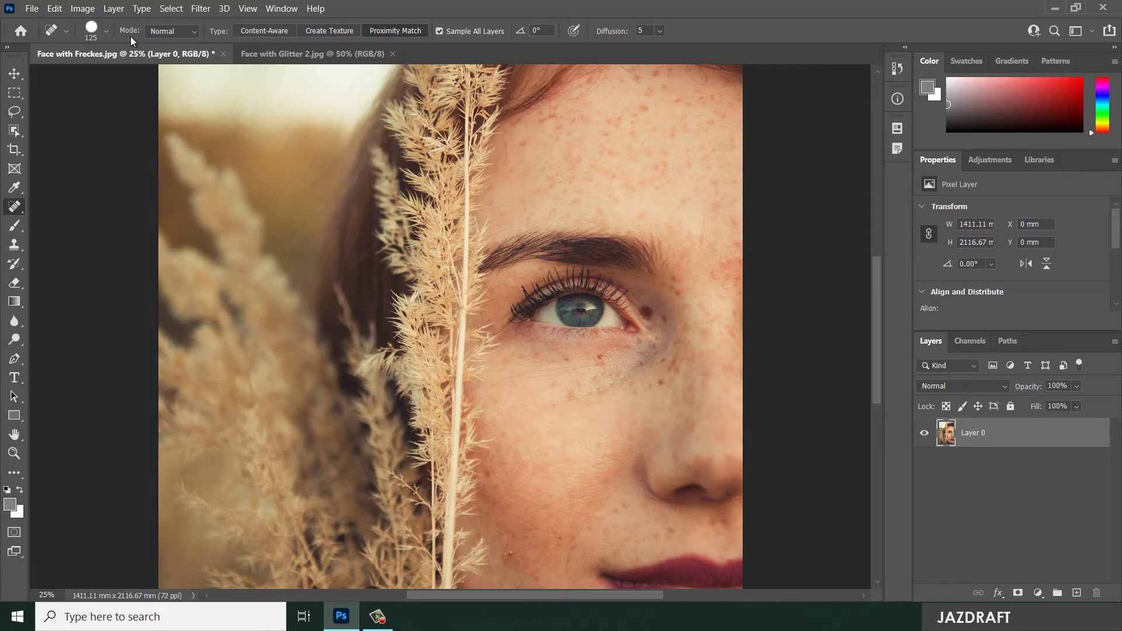
- Enlarge the healing brush to 400 px and set its spacing to 113%
click(107, 32)
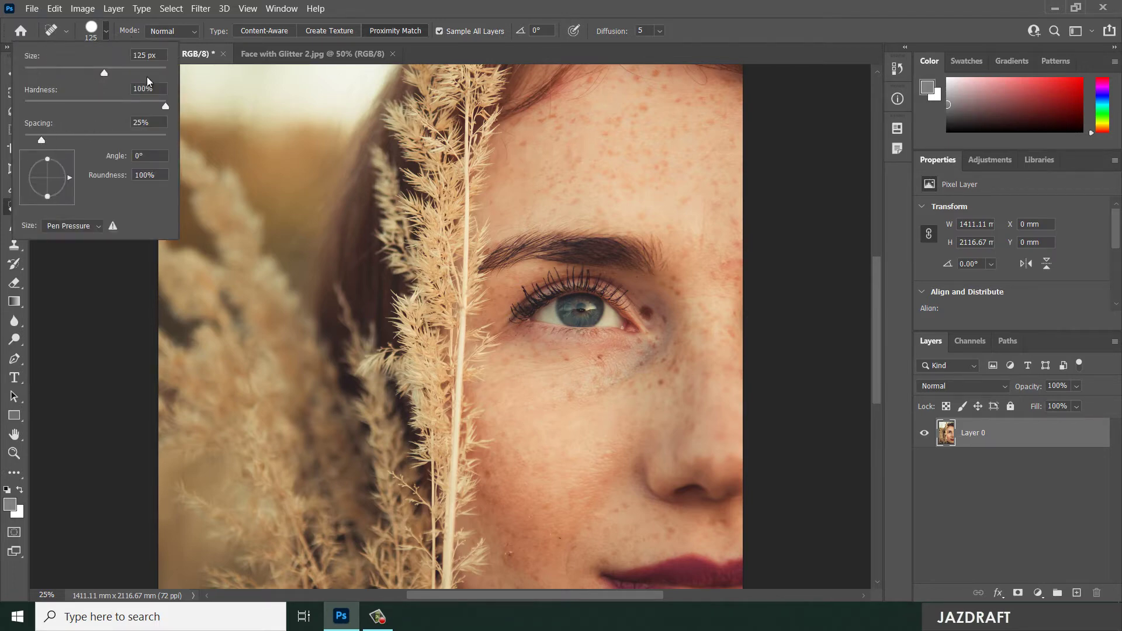
mouse_move(108, 74)
mouse_down()
mouse_move(142, 75)
mouse_move(82, 77)
mouse_move(150, 77)
mouse_up()
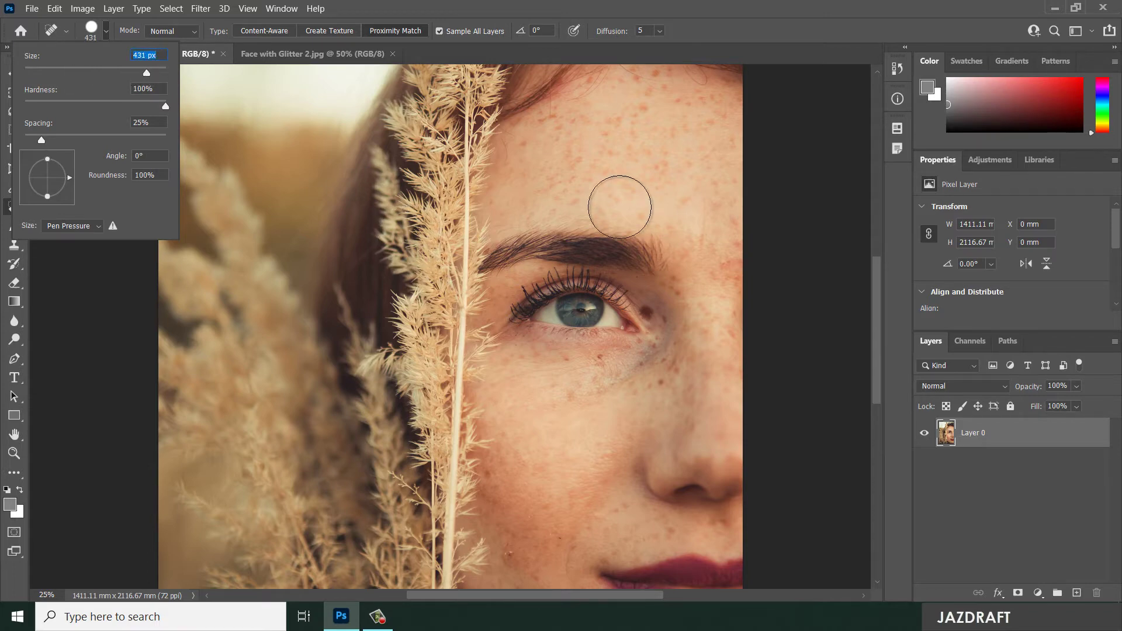
key(Return)
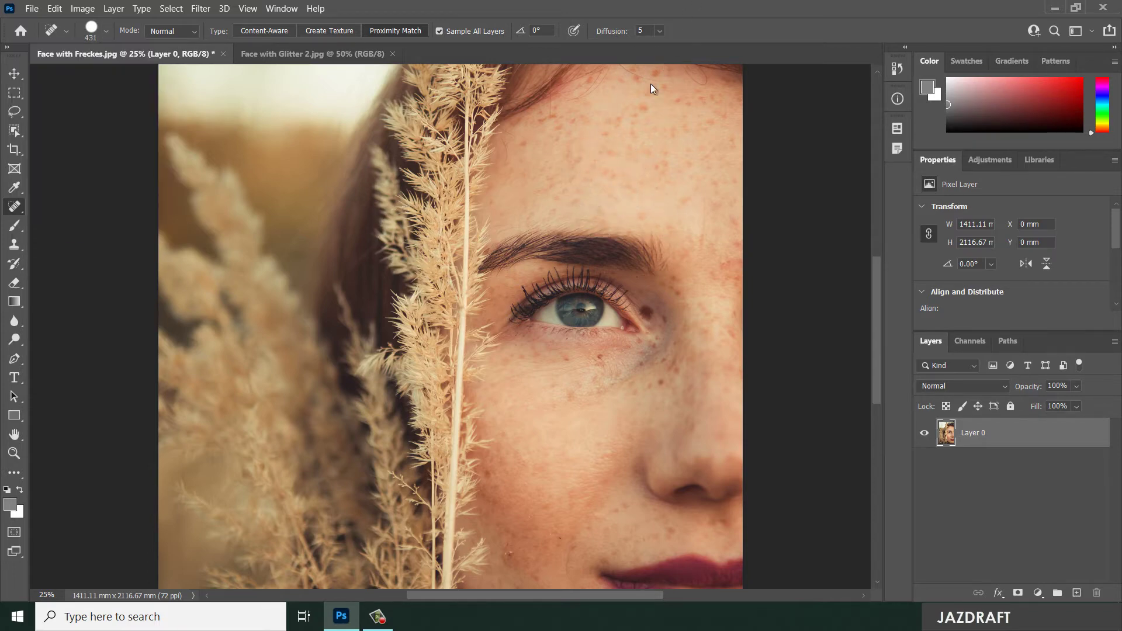
key(bracketleft)
key(bracketleft)
key(bracketleft)
key(bracketright)
key(bracketright)
key(bracketright)
key(bracketright)
click(106, 31)
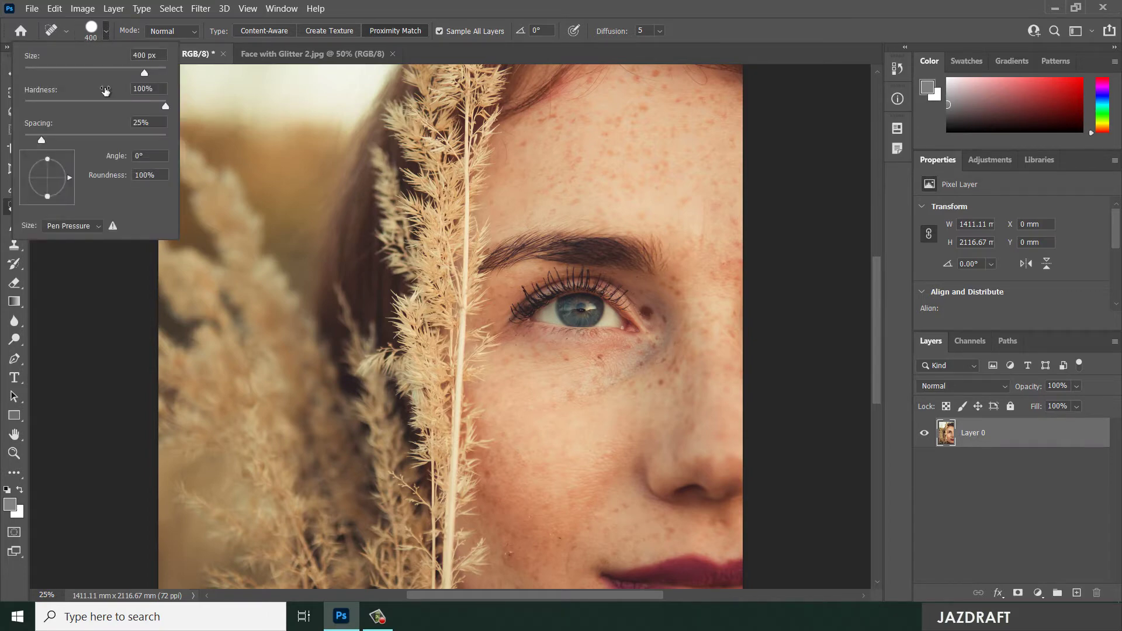
drag(52, 141, 101, 141)
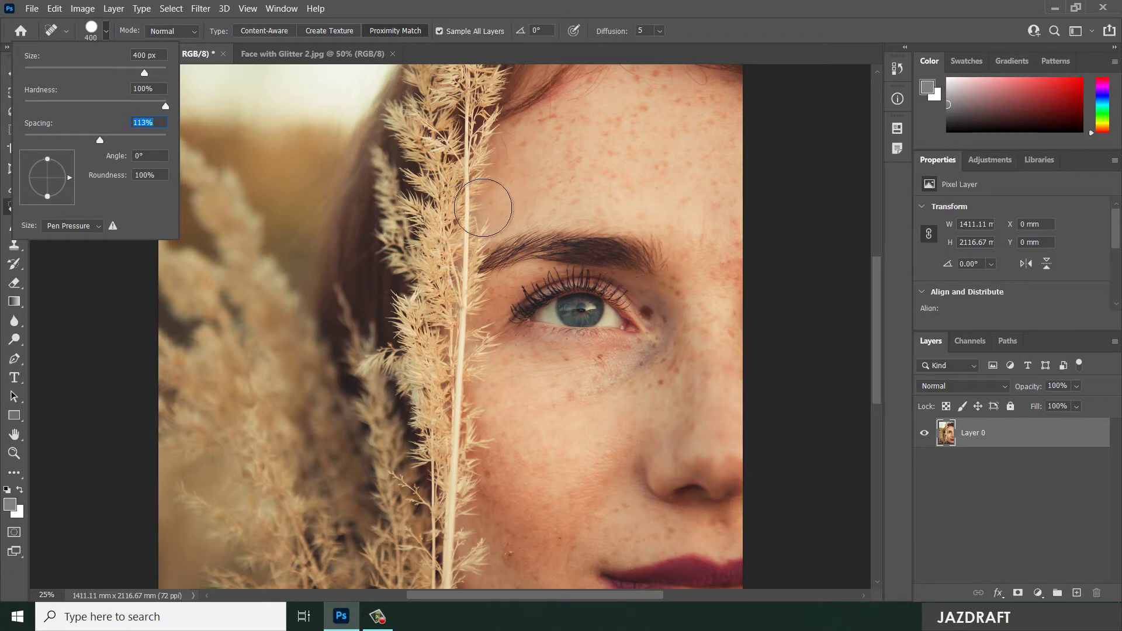
- Try a healing stroke across the forehead above the eyebrow, and undo back to the original Background layer
click(479, 198)
mouse_move(450, 202)
mouse_down()
mouse_move(526, 187)
mouse_move(693, 190)
mouse_up()
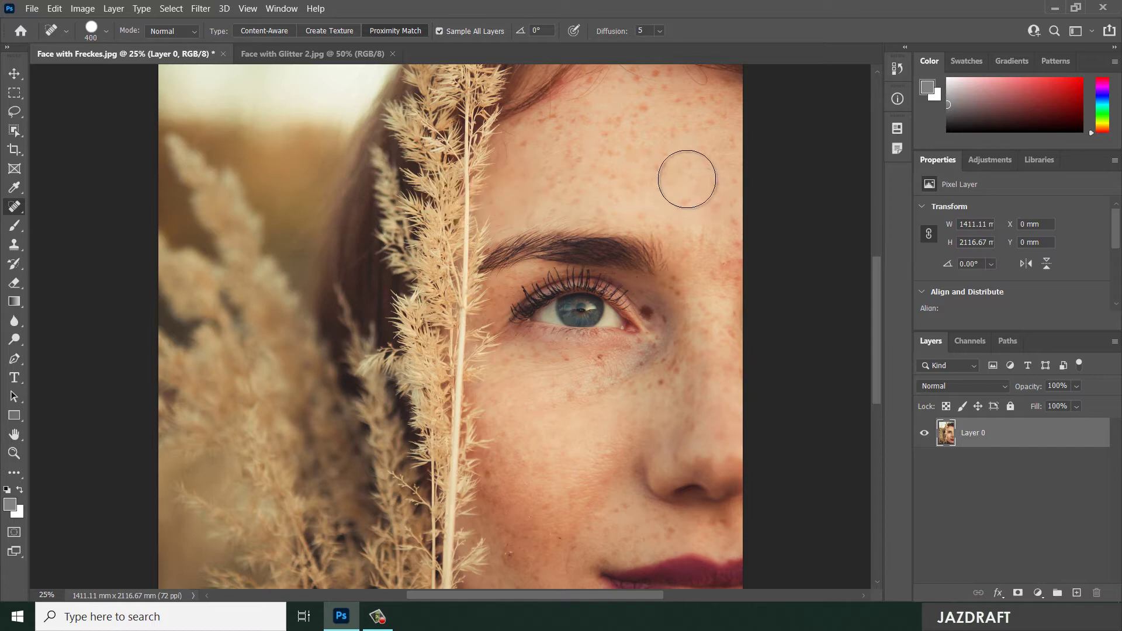
click(106, 31)
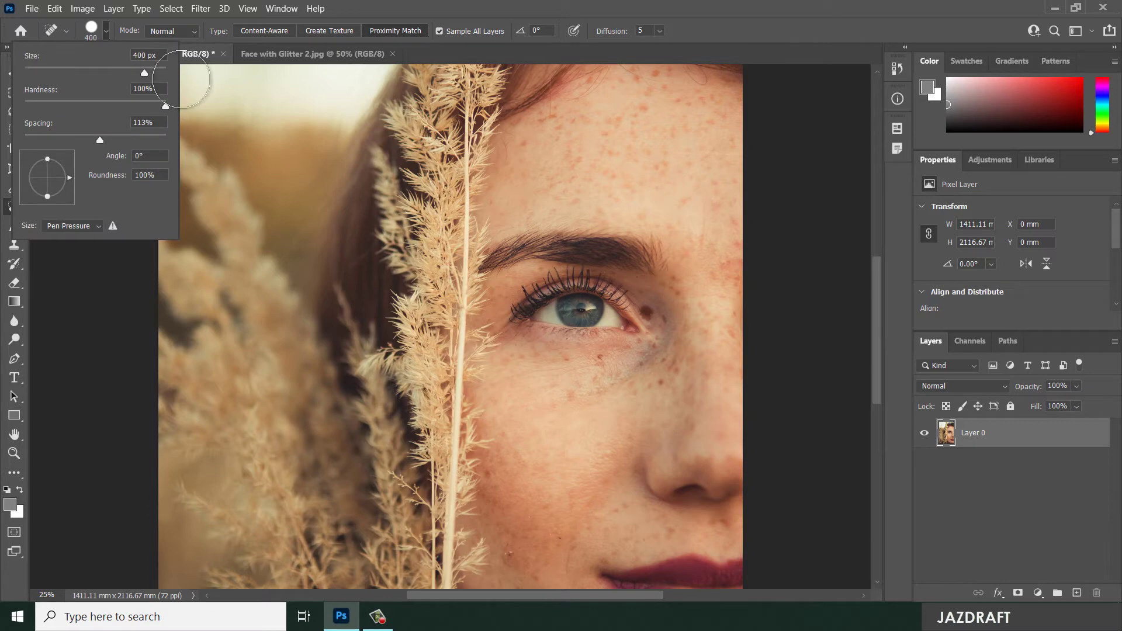
key(Escape)
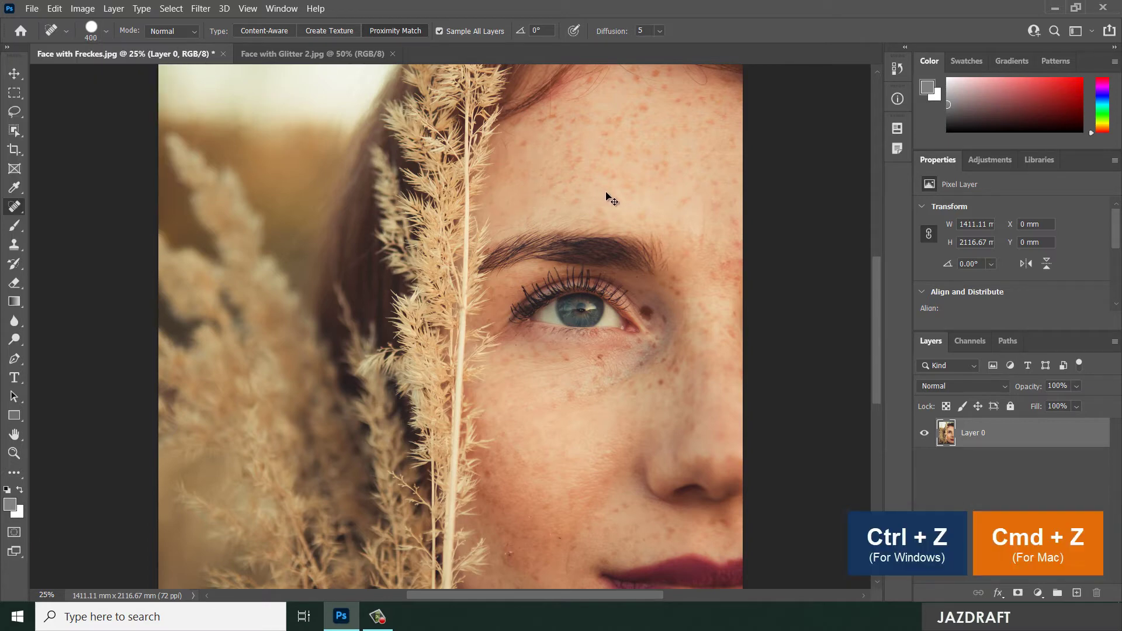
key(ctrl+z)
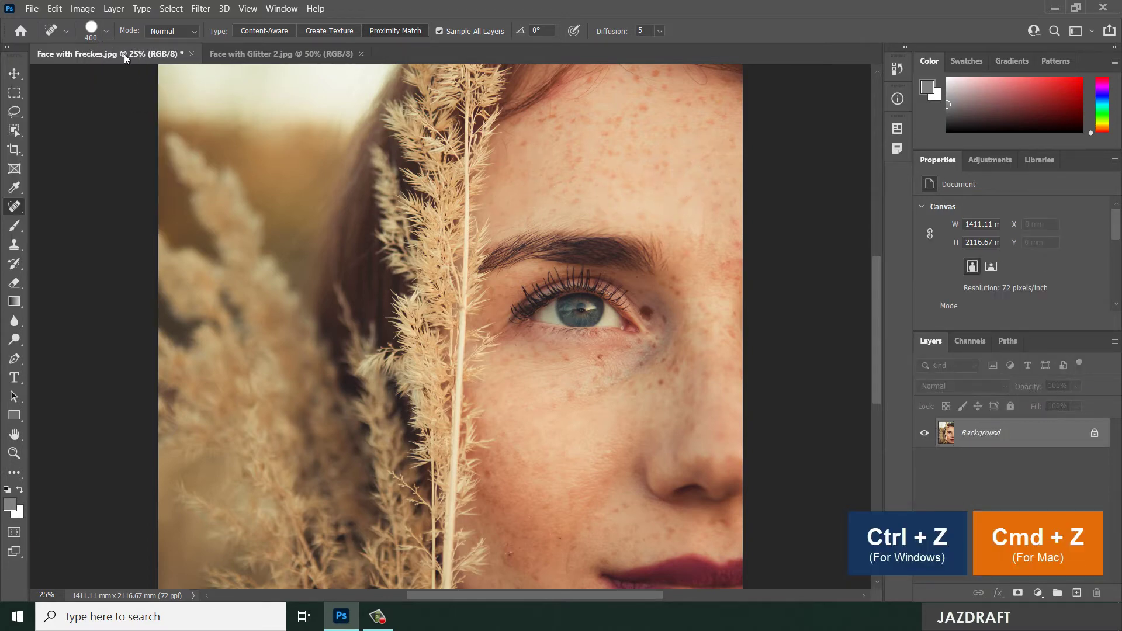
- Flatten the healing brush tip to 47% roundness
click(106, 32)
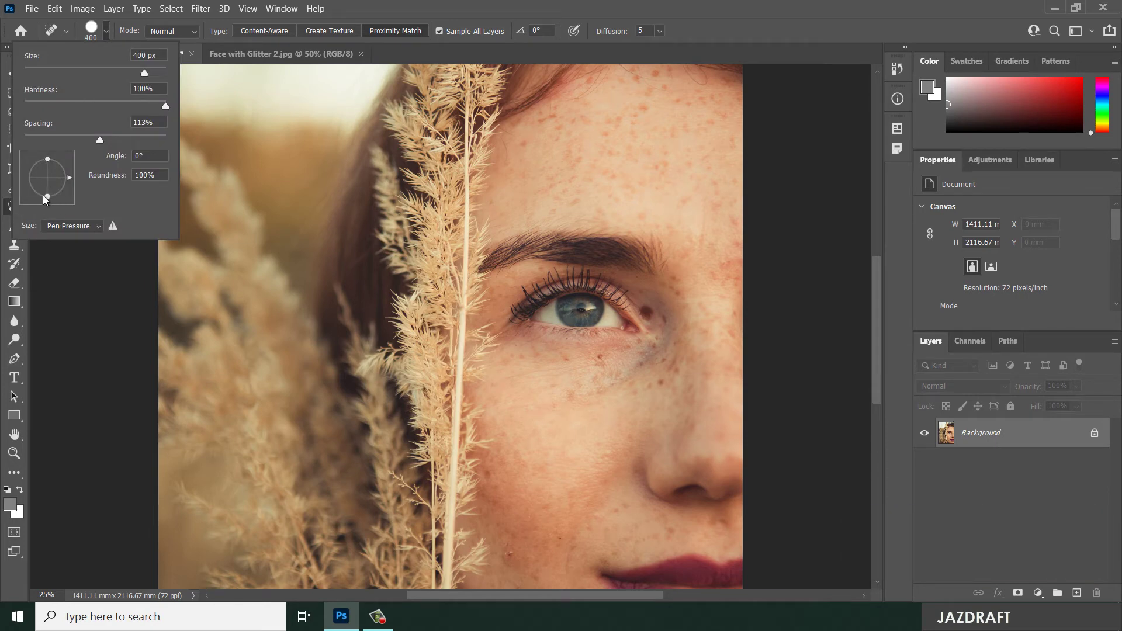
drag(49, 197, 49, 190)
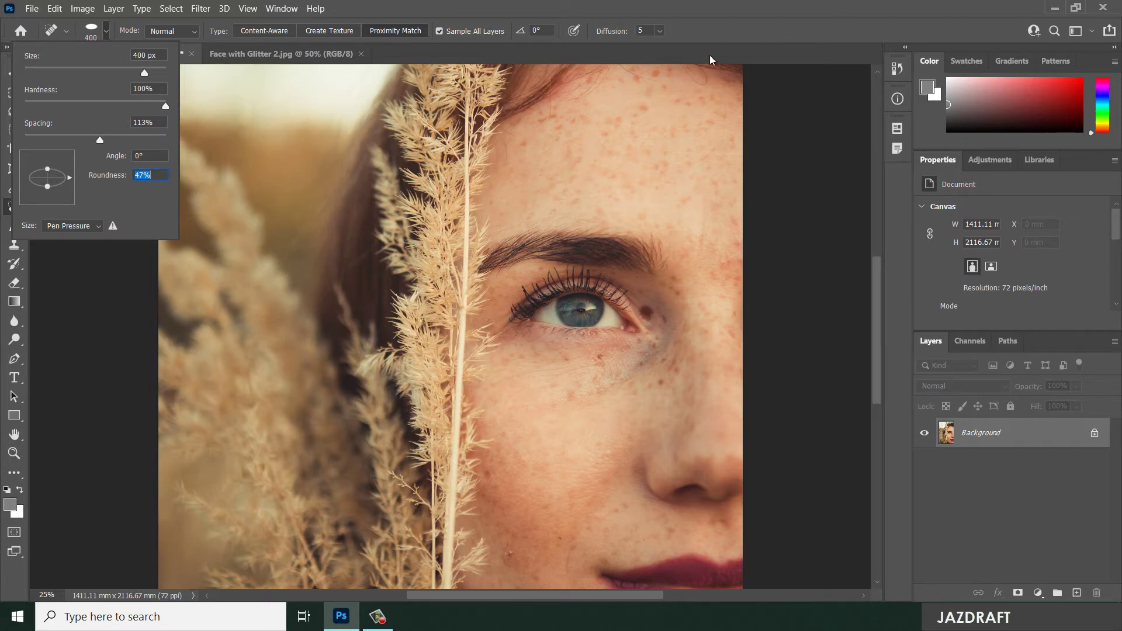
click(761, 47)
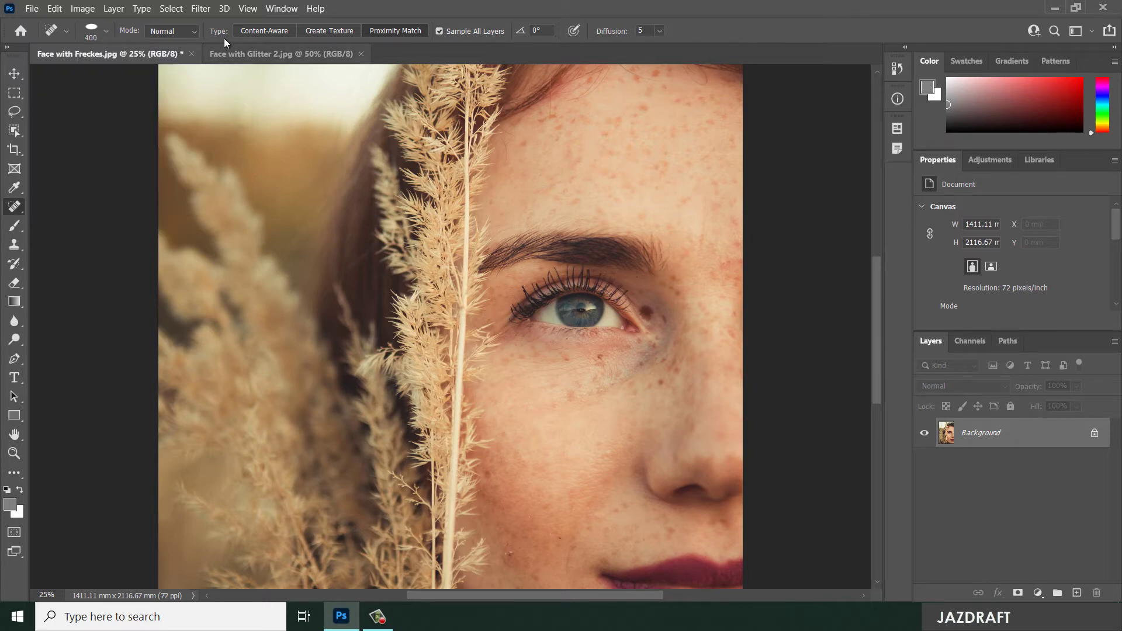
- Set the healing brush mode to Replace and its roundness to 100%
click(193, 34)
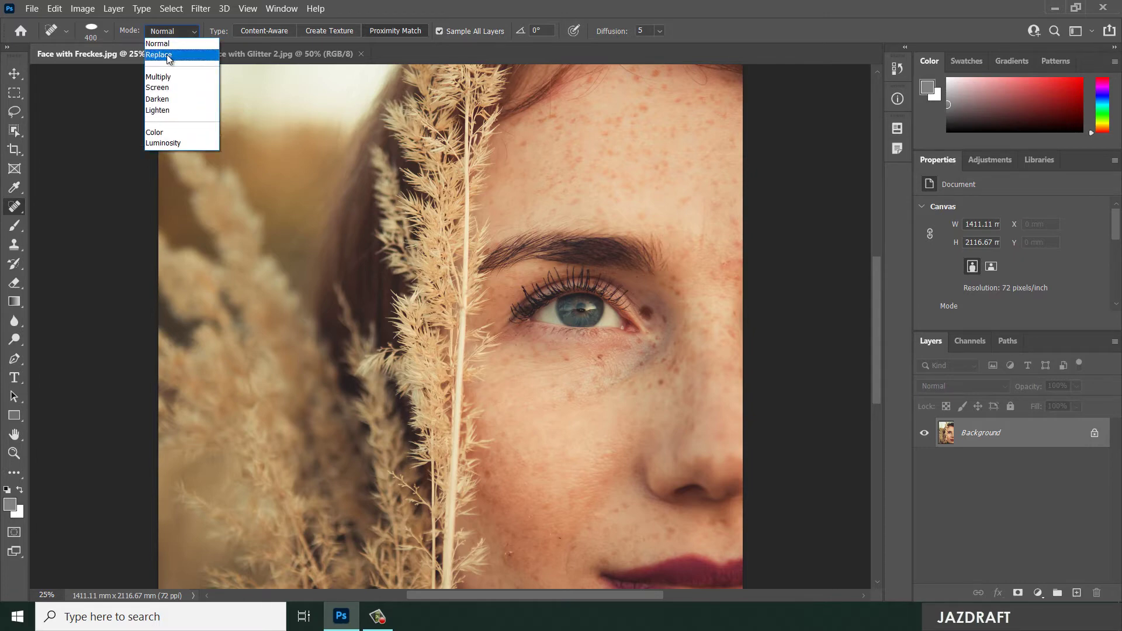
click(169, 57)
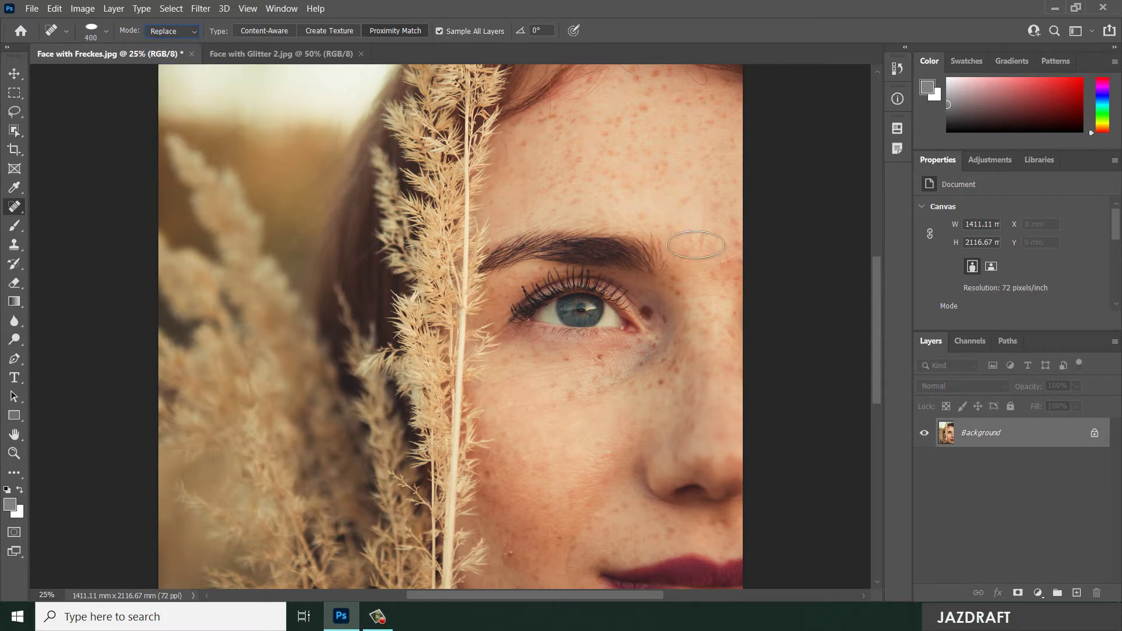
click(68, 31)
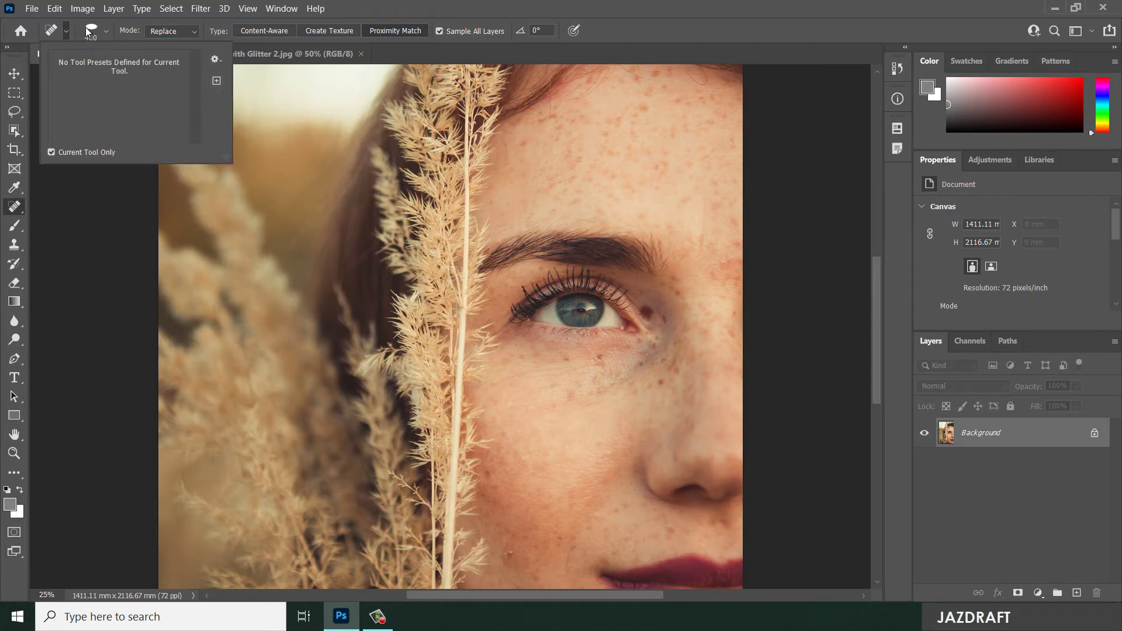
click(85, 27)
click(89, 29)
drag(52, 187, 50, 196)
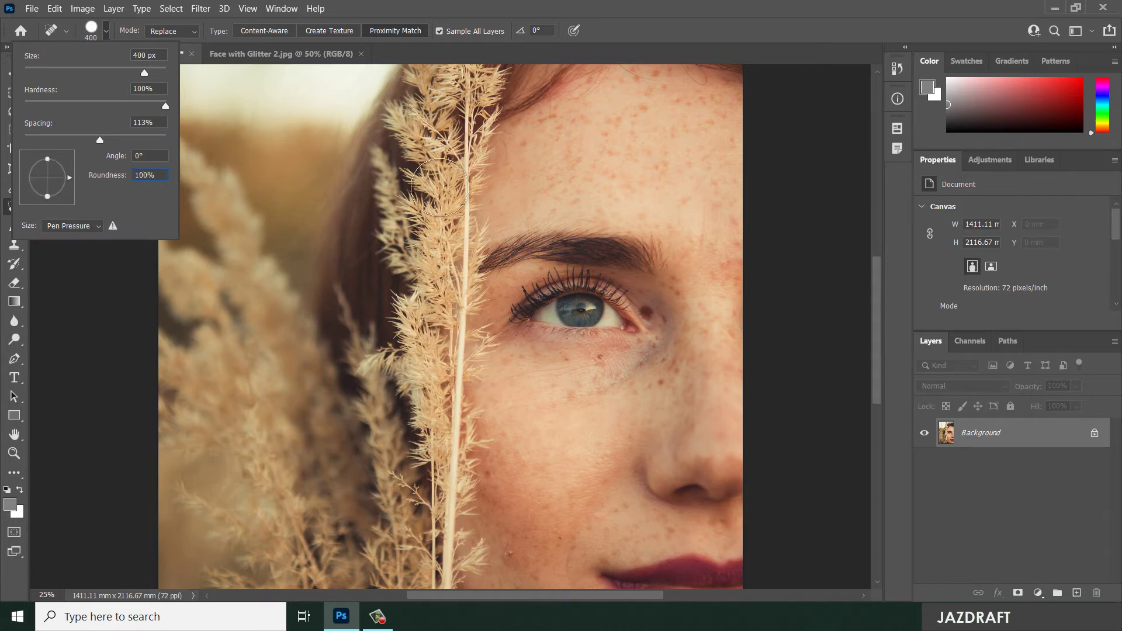
- Reduce the brush size to 175 px and heal the freckles above the eyebrow and the mole beside the inner eye corner
click(443, 188)
key(bracketleft)
key(bracketleft)
key(bracketleft)
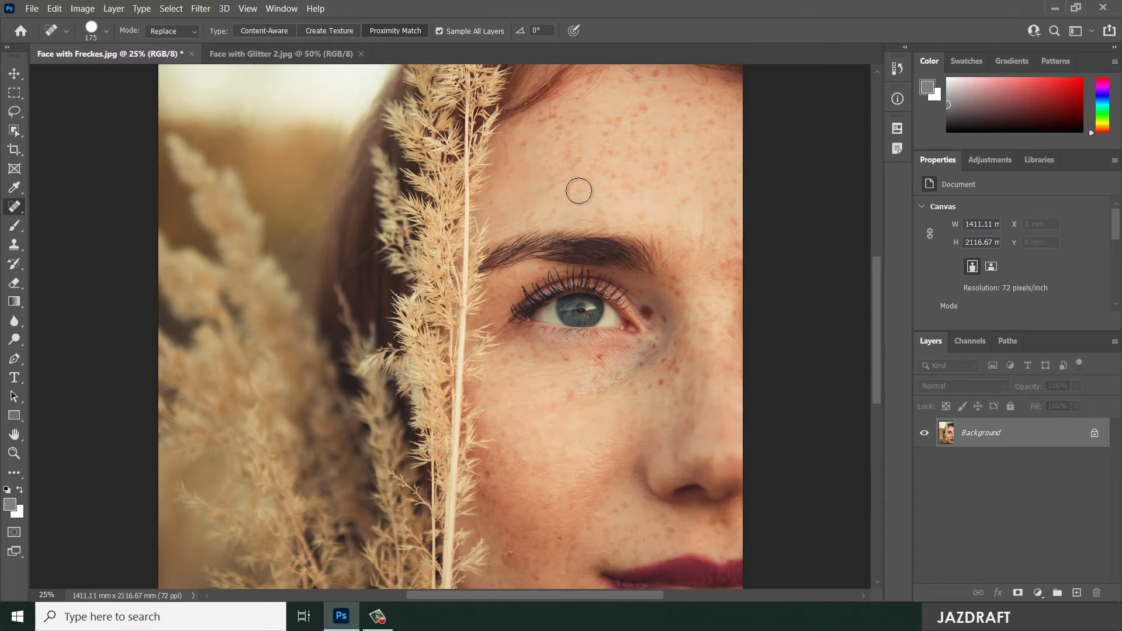
click(564, 176)
click(581, 180)
click(567, 191)
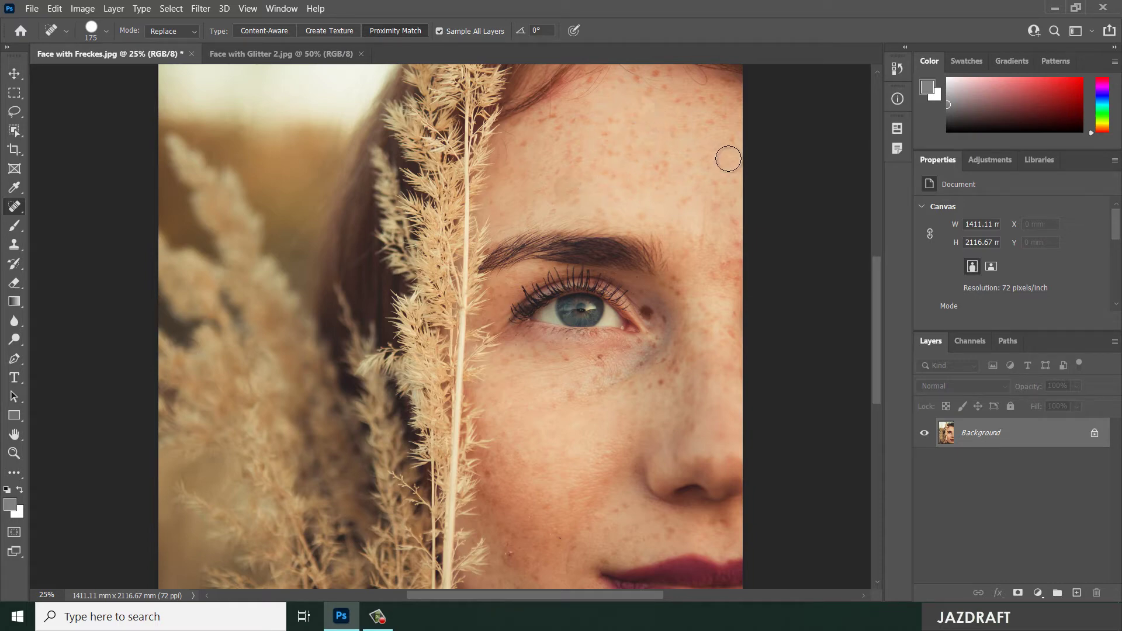
click(648, 311)
click(659, 324)
- Switch the healing mode to Multiply and heal the skin at the inner eye corner and the freckles on the upper forehead
click(195, 34)
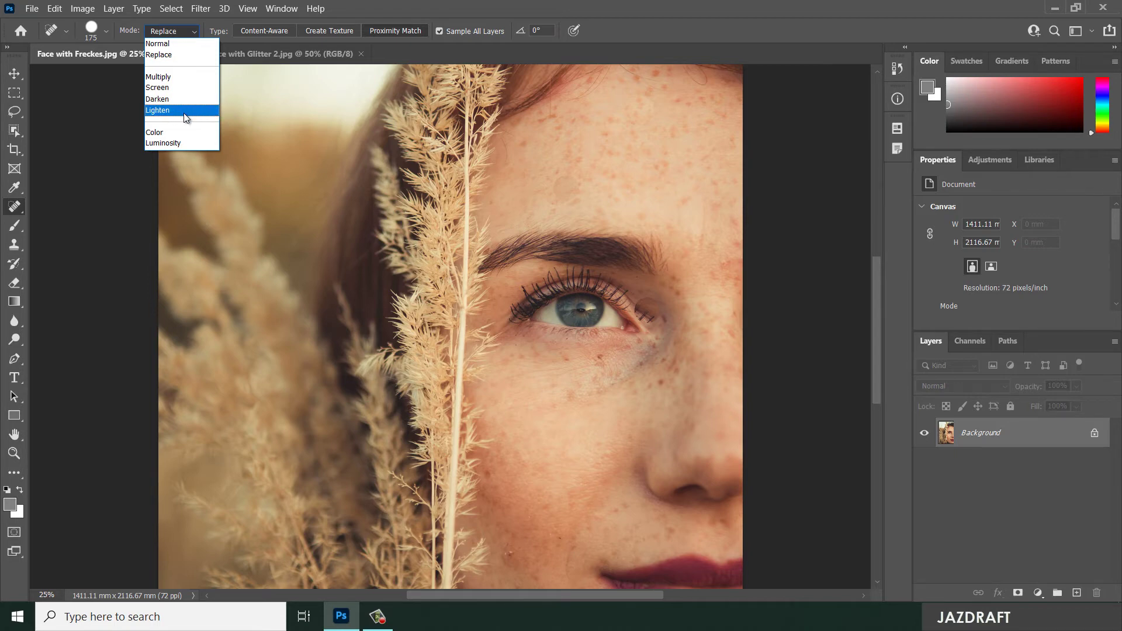
key(Up)
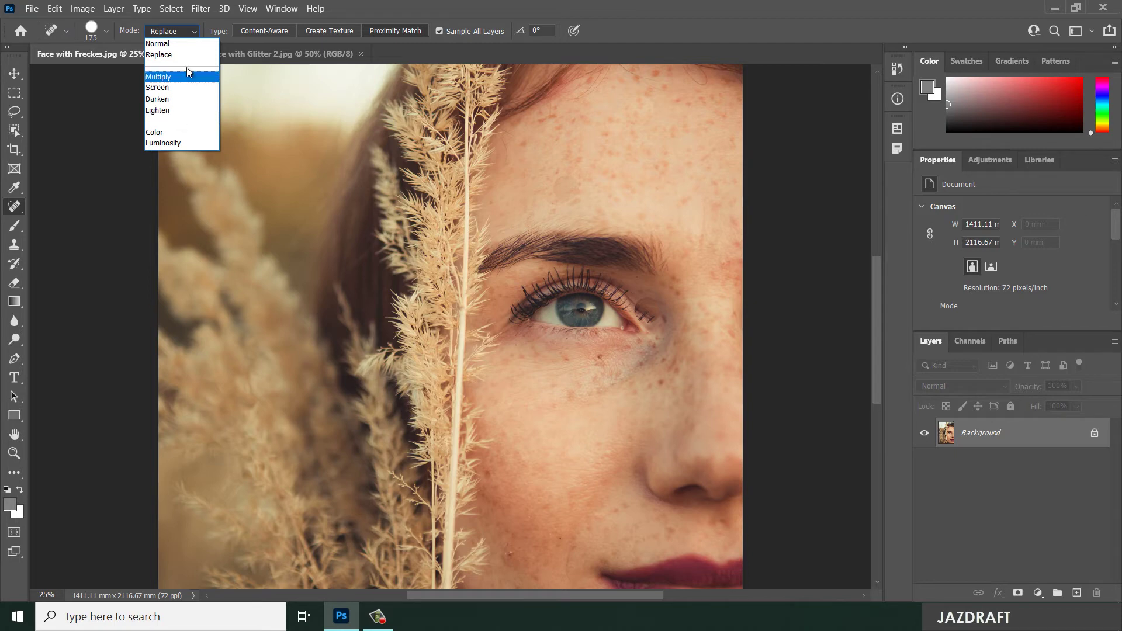
key(Up)
key(Return)
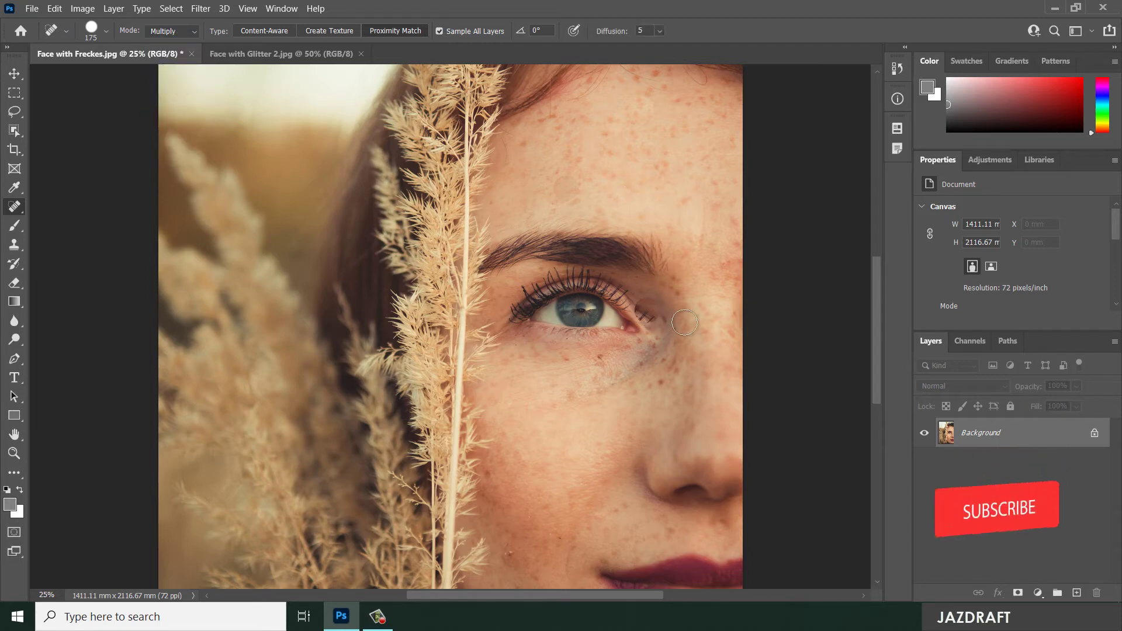
drag(648, 318, 648, 317)
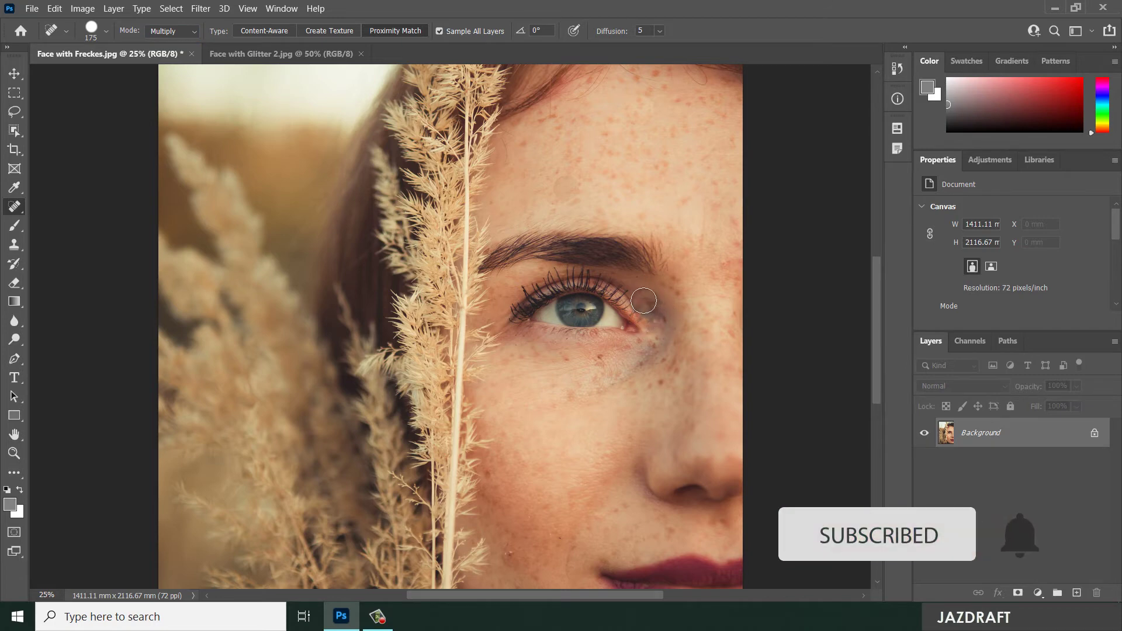
mouse_move(665, 153)
mouse_down()
mouse_move(668, 143)
mouse_move(720, 144)
mouse_up()
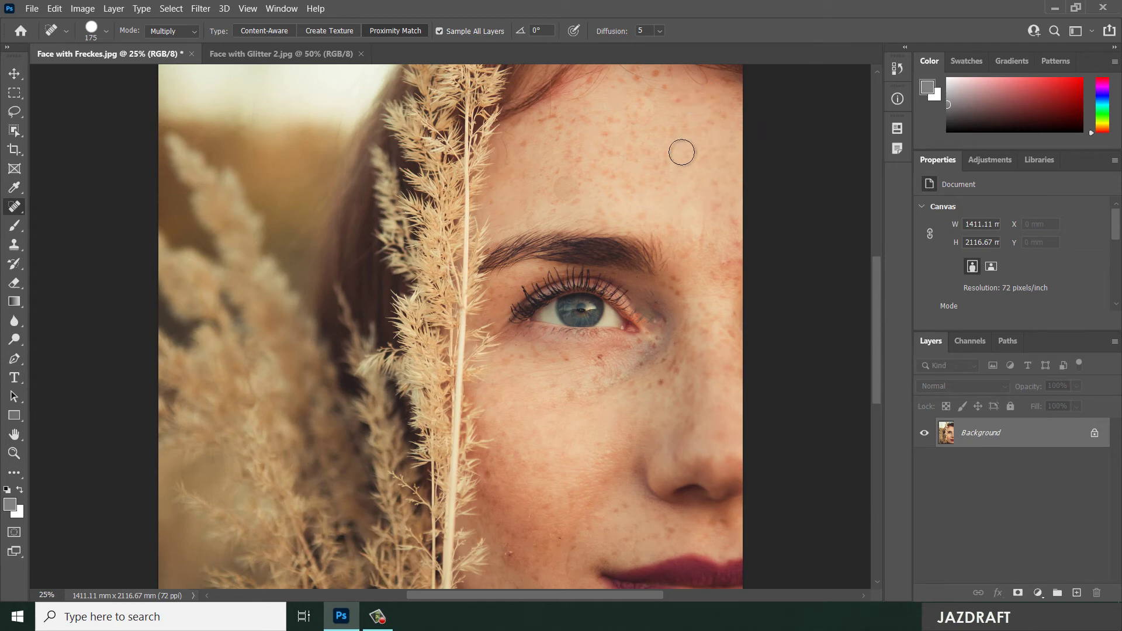
- Switch to Face with Glitter 2.jpg and heal the glitter and teal dots on the outer upper cheek in Multiply mode
click(283, 54)
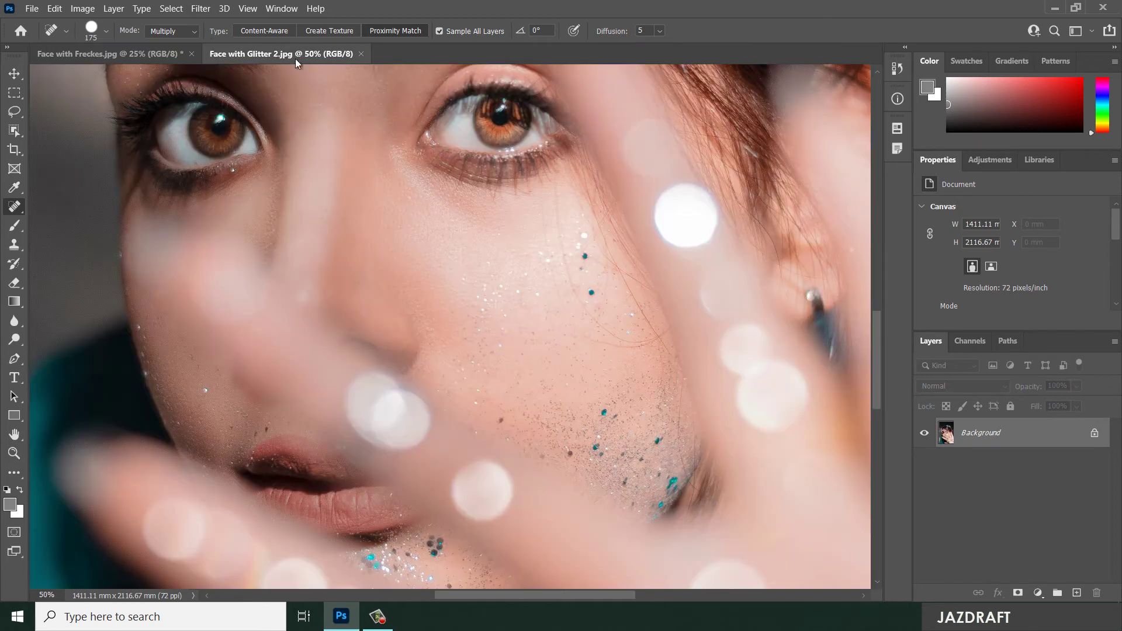
drag(587, 256, 594, 290)
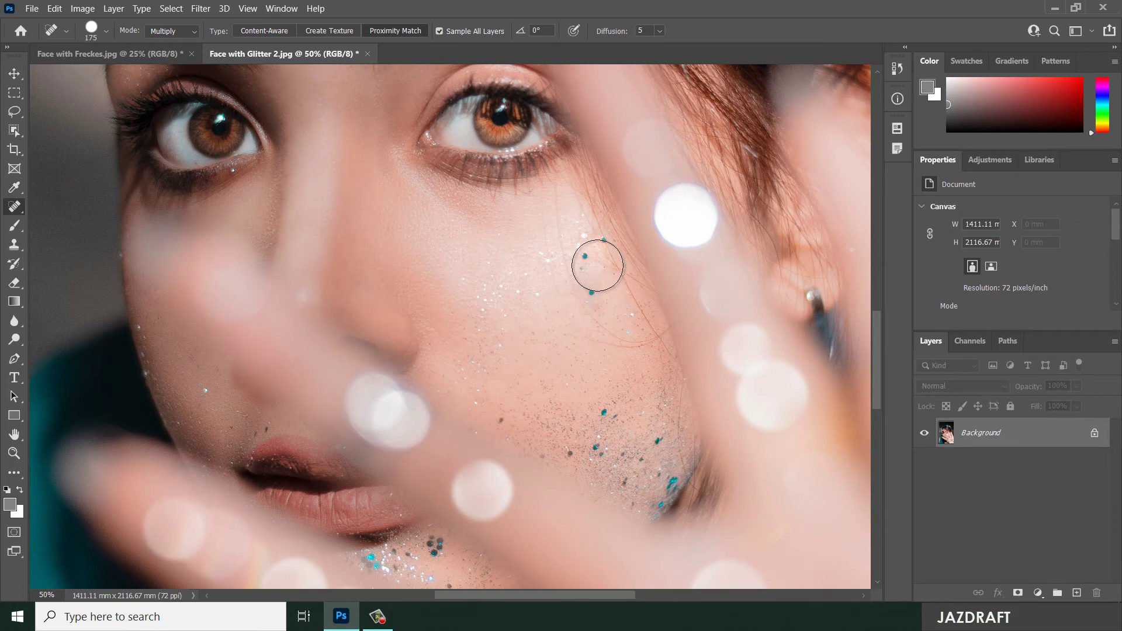
drag(577, 253, 564, 258)
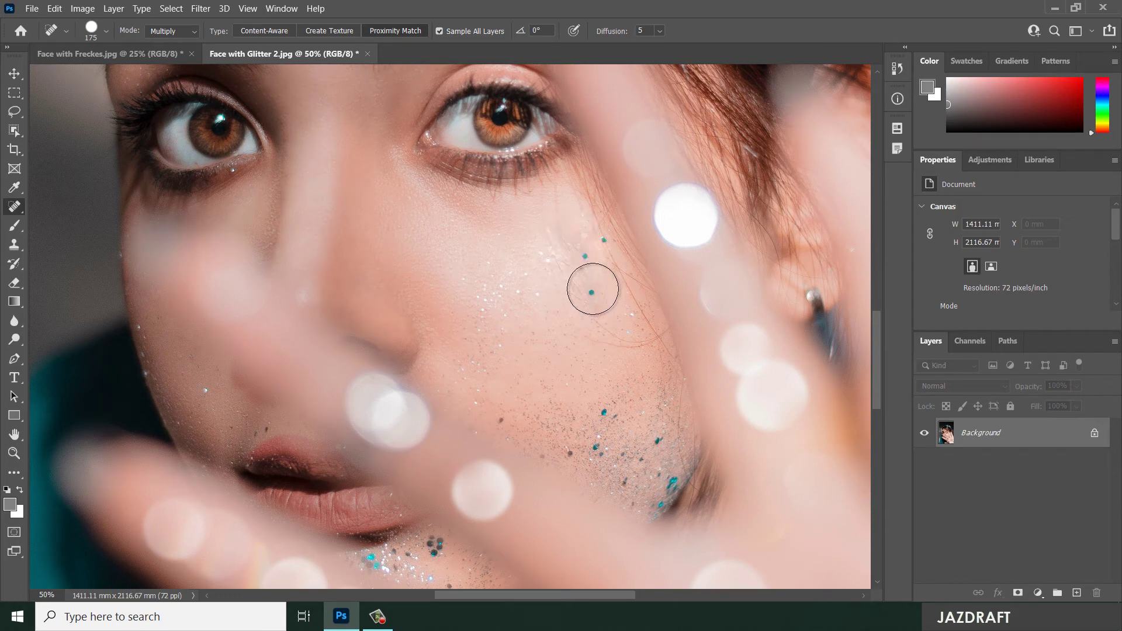
click(586, 306)
click(555, 261)
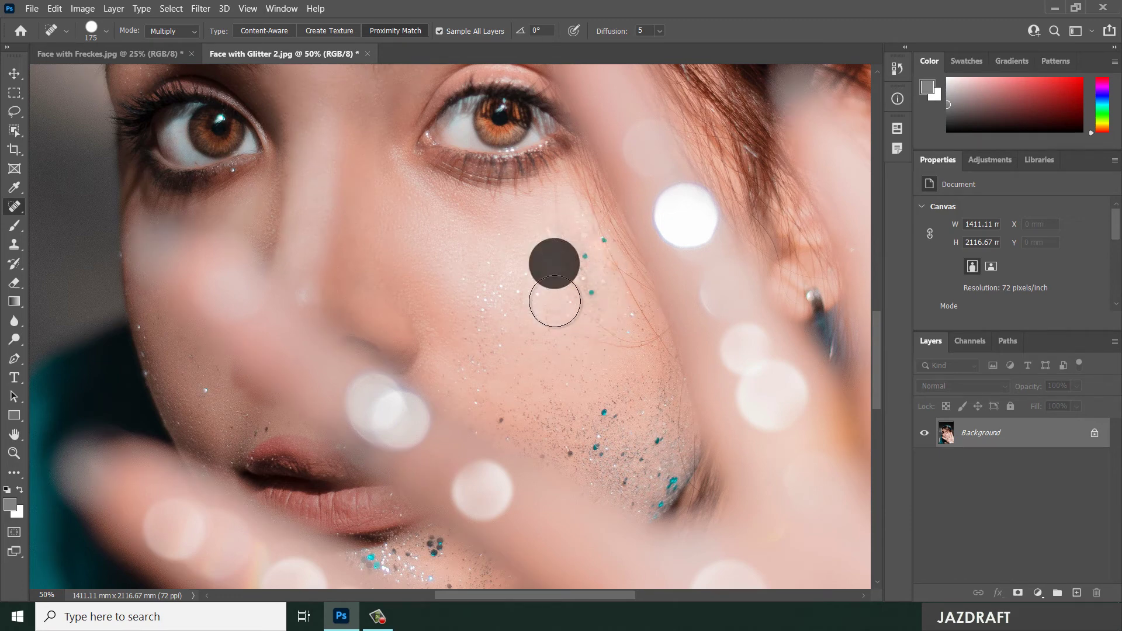
- Heal the white glitter specks across the middle of the cheek beside the nose with Proximity Match
click(538, 269)
click(526, 288)
click(512, 292)
click(504, 300)
click(496, 348)
click(483, 318)
click(498, 359)
click(528, 296)
click(538, 282)
click(506, 310)
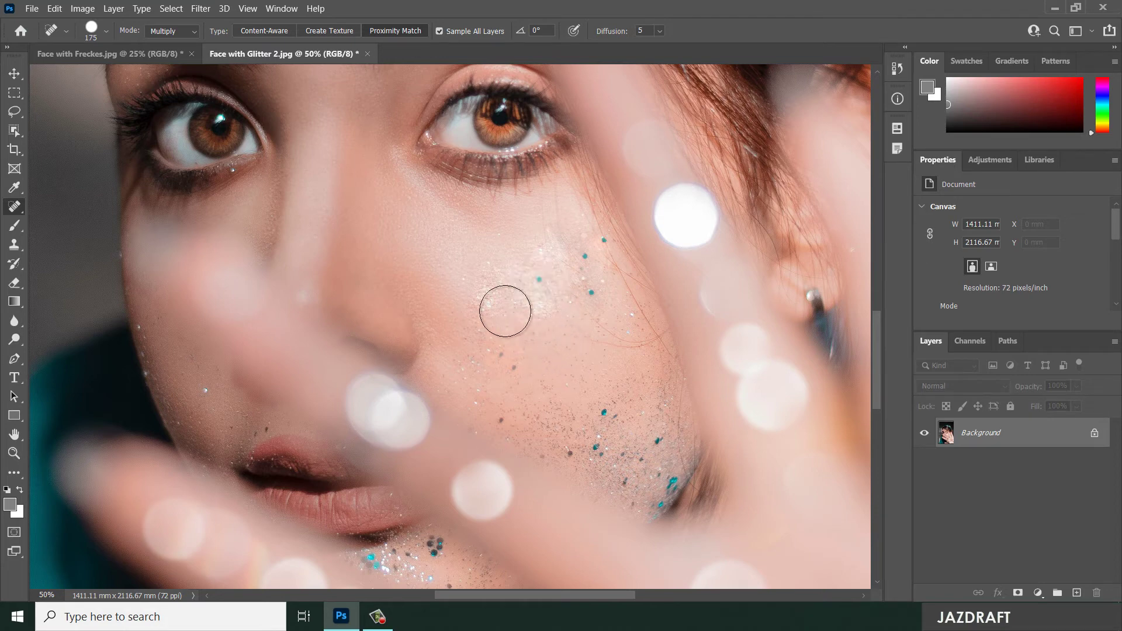
click(498, 339)
click(517, 336)
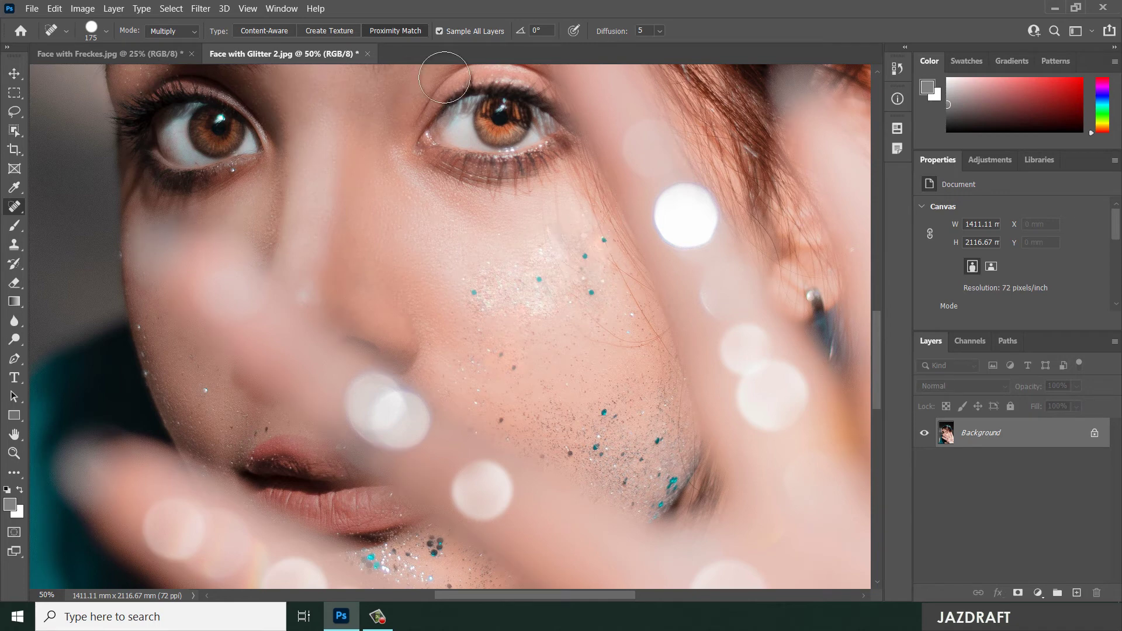
- Switch the healing type to Content-Aware and heal the teal dots across the upper cheek
click(265, 32)
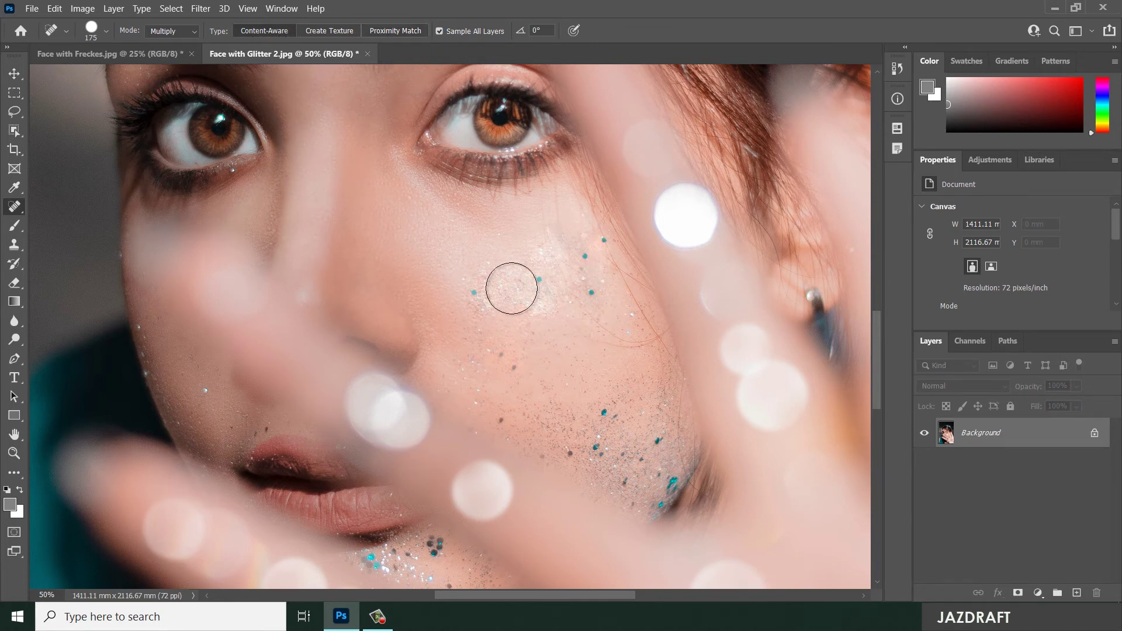
click(462, 290)
click(532, 287)
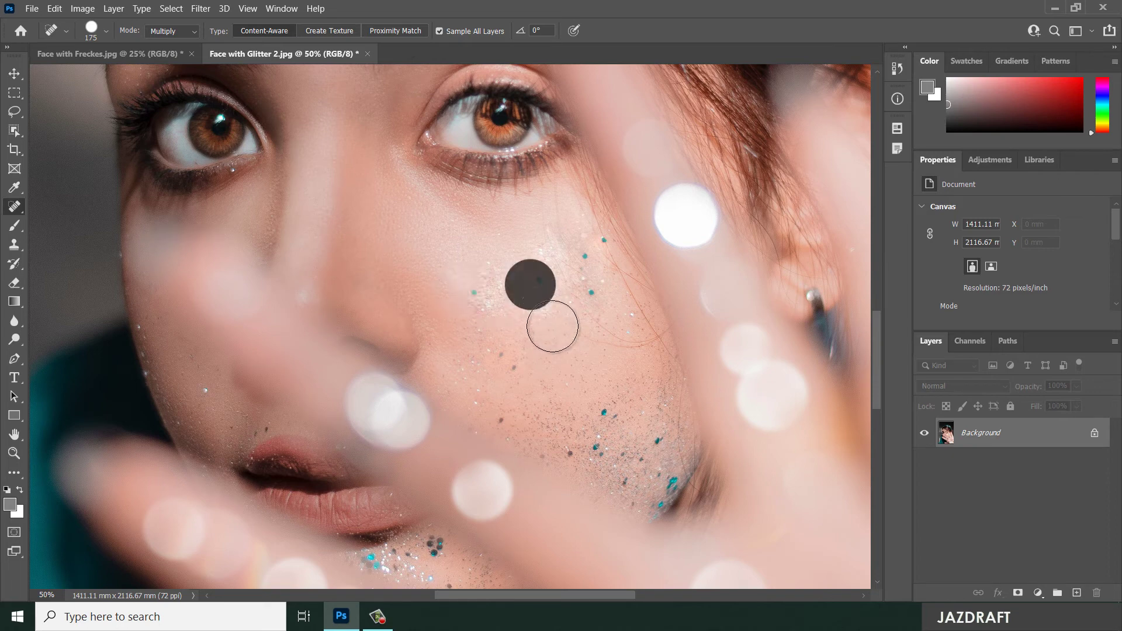
click(591, 286)
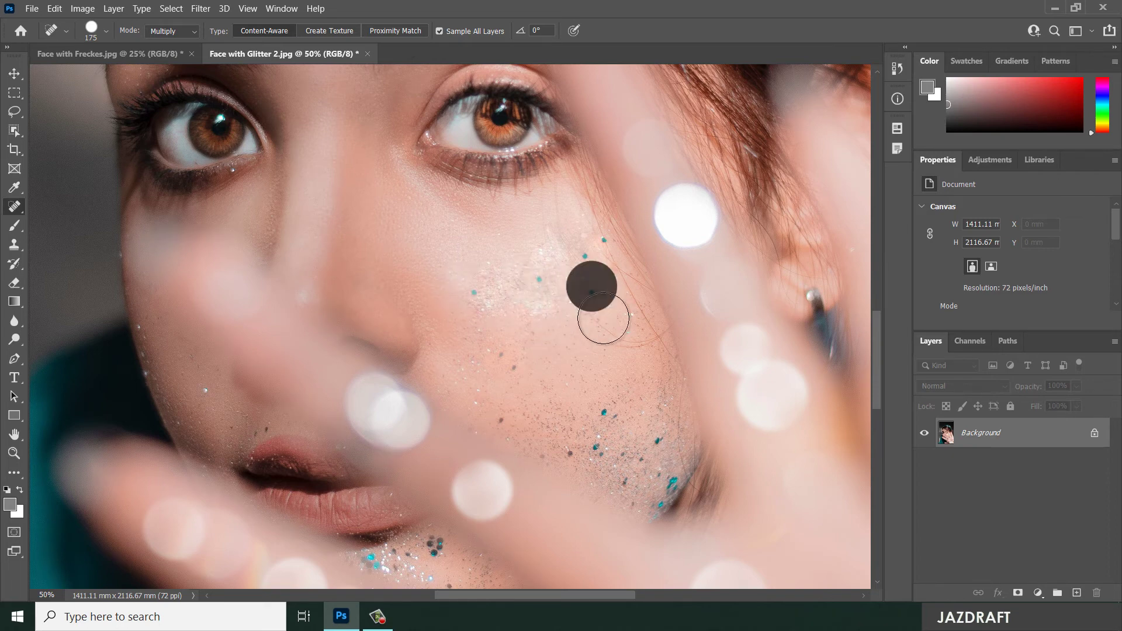
- Set the healing mode to Normal and heal the teal dots on the upper cheek and the specks on the lower cheek
click(177, 33)
click(162, 44)
click(488, 297)
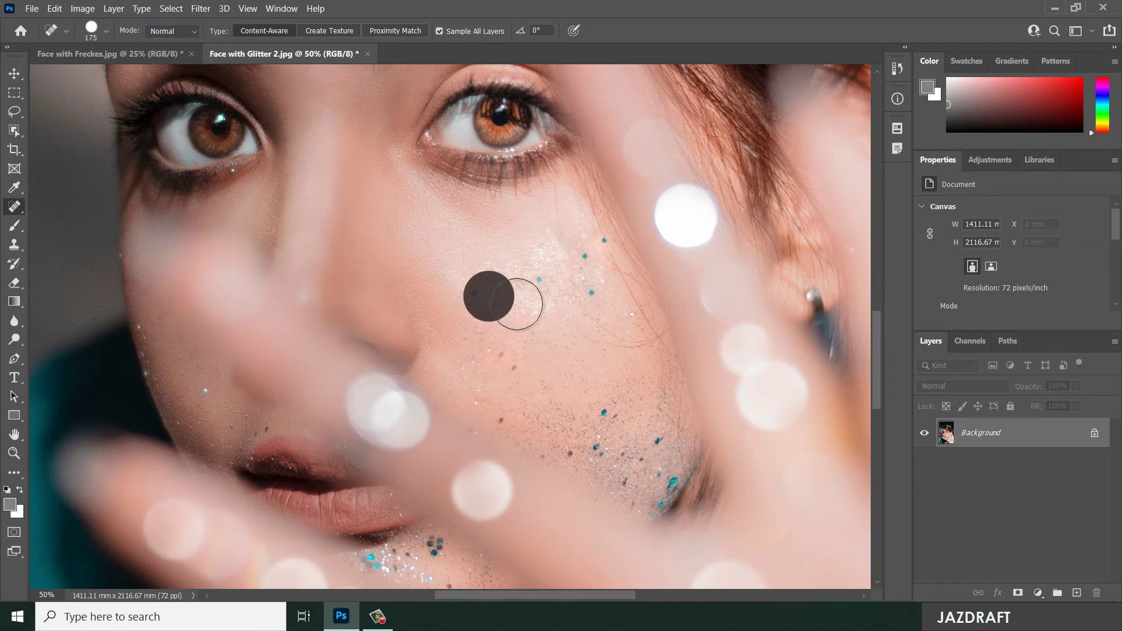
click(526, 282)
click(577, 260)
click(587, 292)
click(499, 369)
click(599, 404)
click(632, 394)
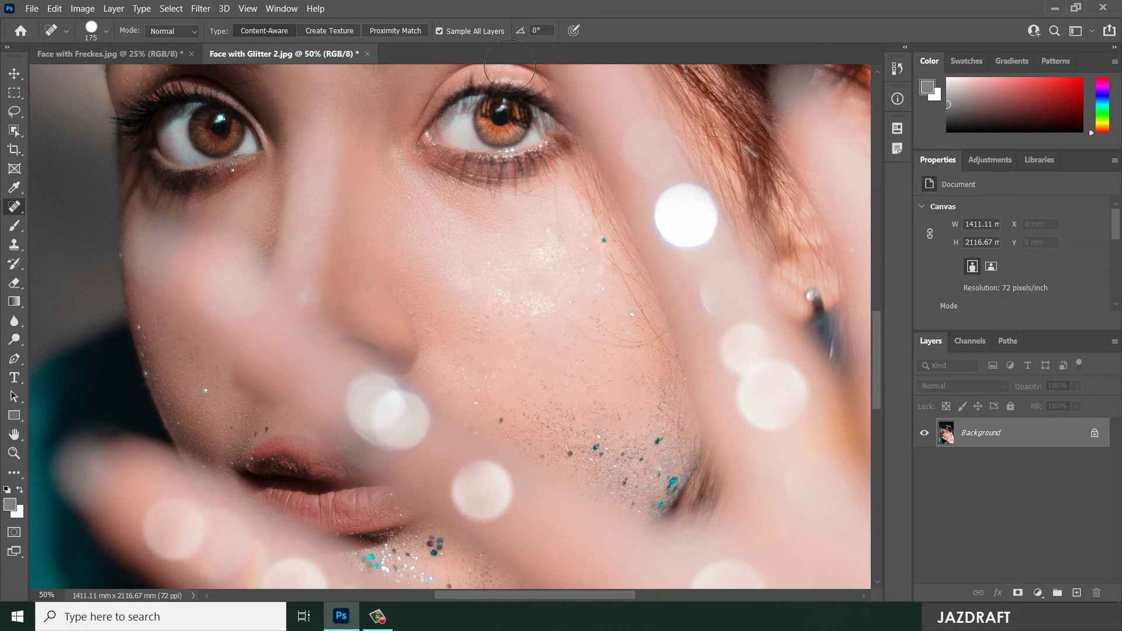
- Set the healing mode to Darken and heal the bright glitter on the upper cheek below the outer eye corner
click(184, 30)
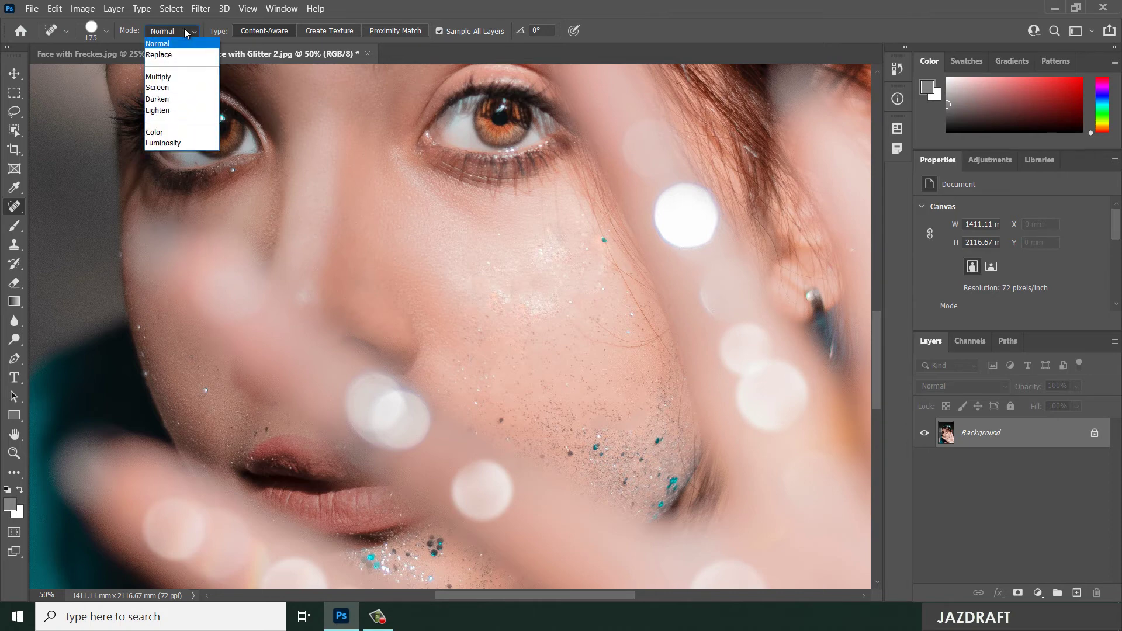
click(158, 99)
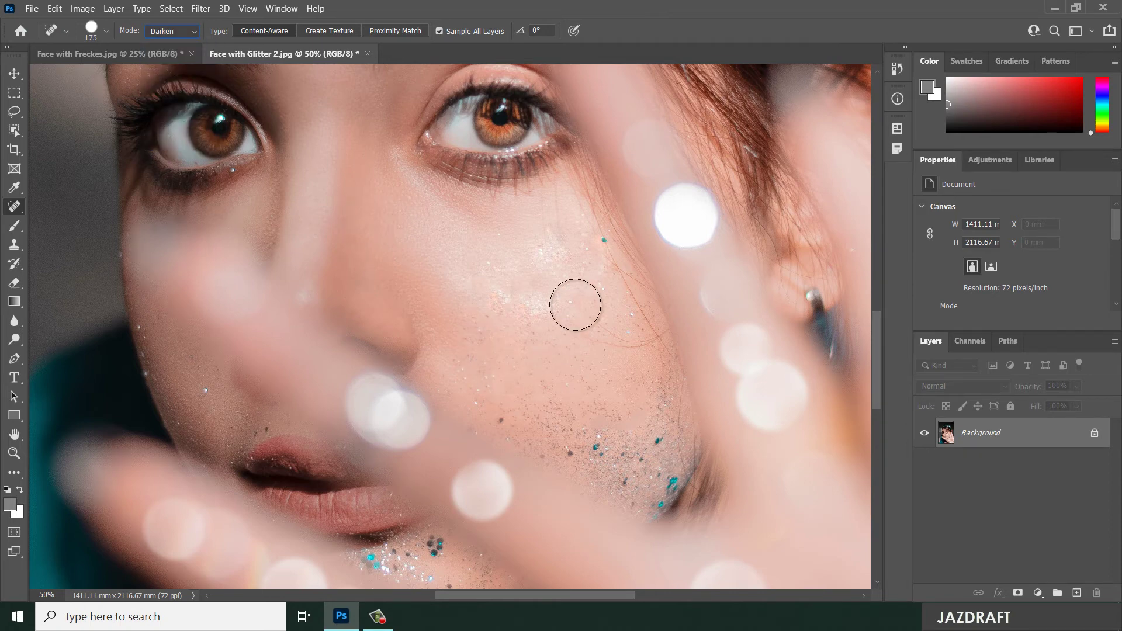
click(595, 246)
click(548, 238)
click(554, 245)
click(565, 258)
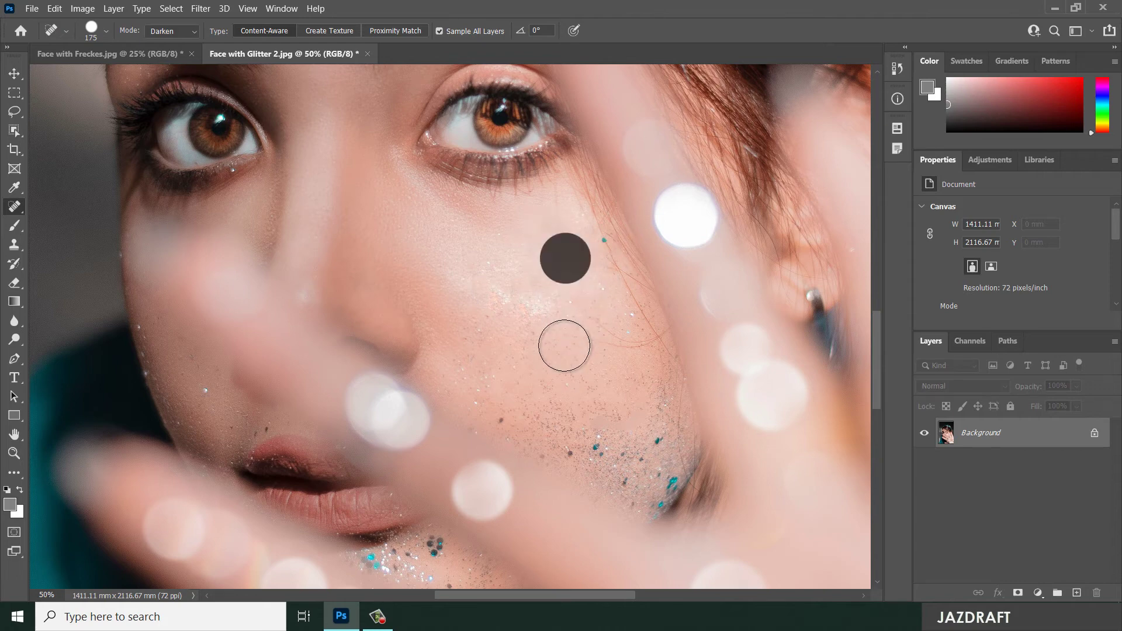
- Heal the remaining glitter on the middle, lower and outer cheek with the Darken mode
click(548, 298)
click(500, 298)
click(554, 410)
click(593, 409)
click(637, 391)
click(642, 363)
click(622, 314)
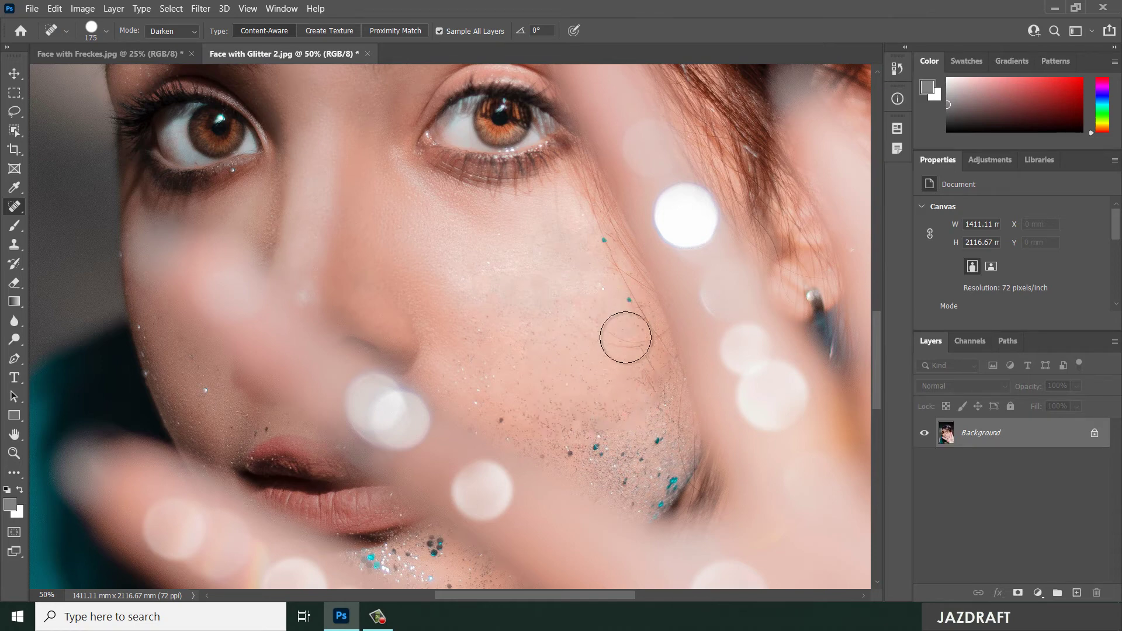
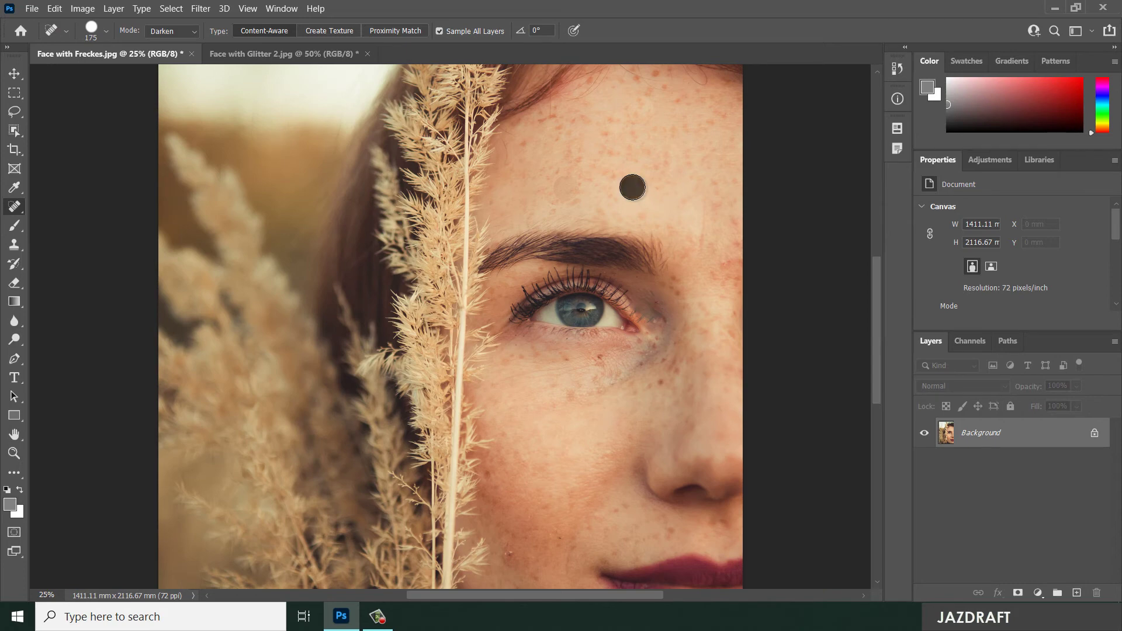
- Heal the freckles on the forehead above the inner end of the eyebrow in Face with Freckes.jpg using Darken mode
click(665, 167)
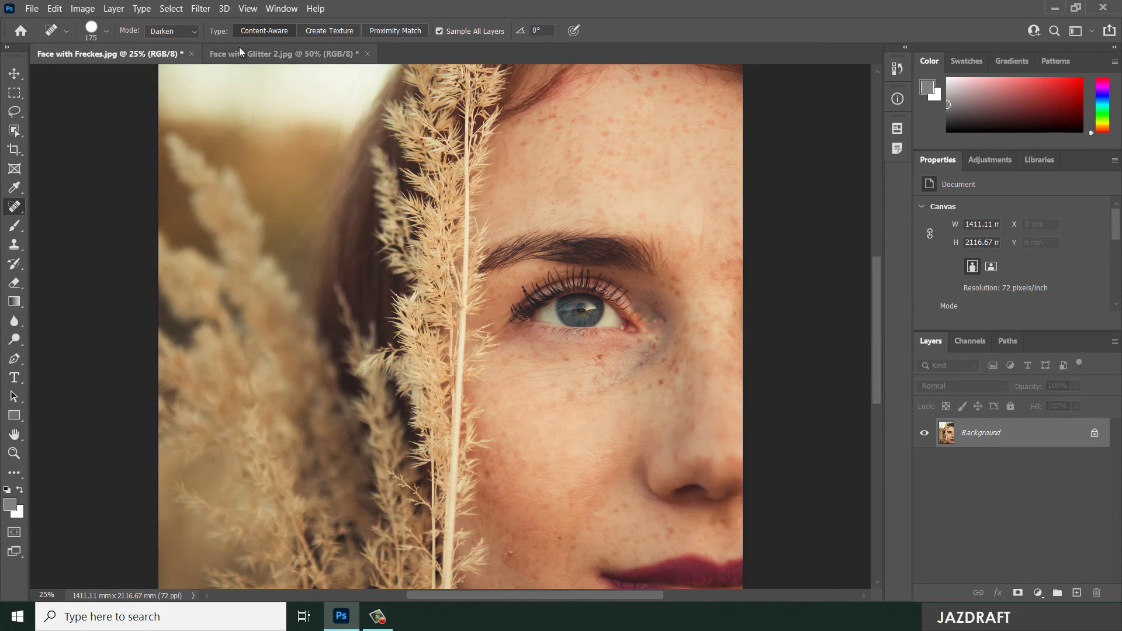
click(181, 32)
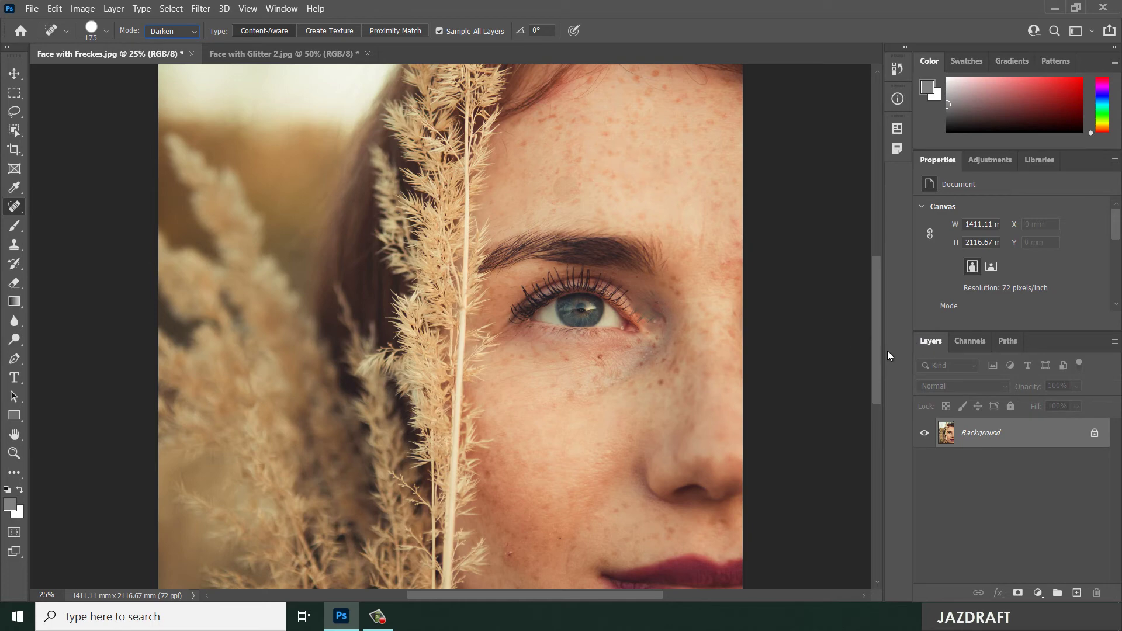
- Add a new empty layer above the Background and name it Sampling
click(1076, 592)
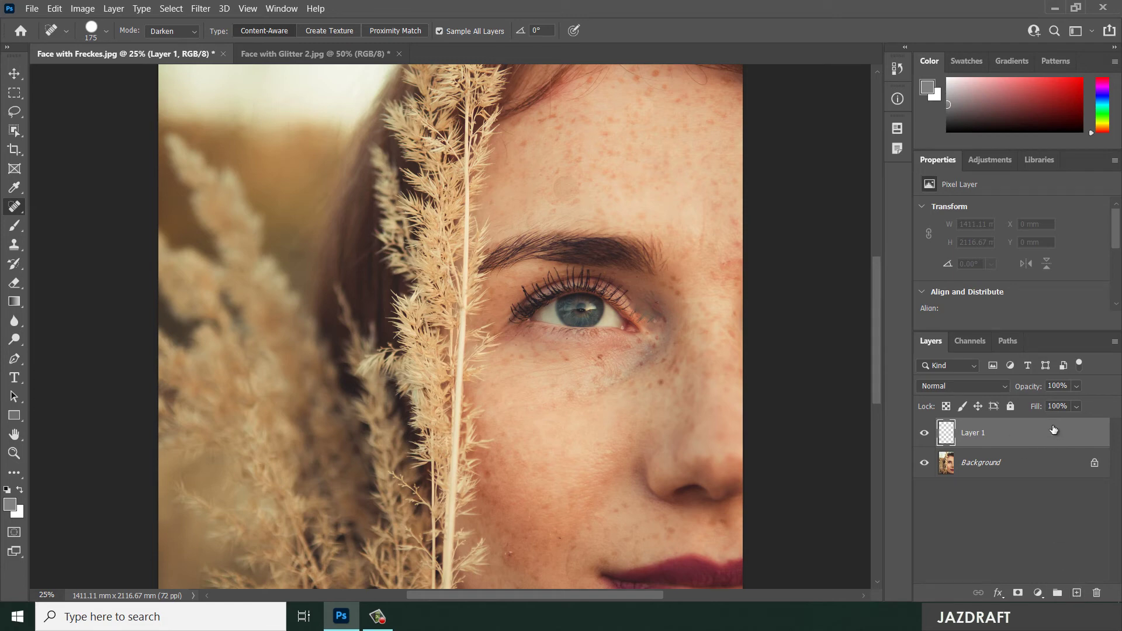
drag(1053, 430, 1097, 592)
click(1078, 593)
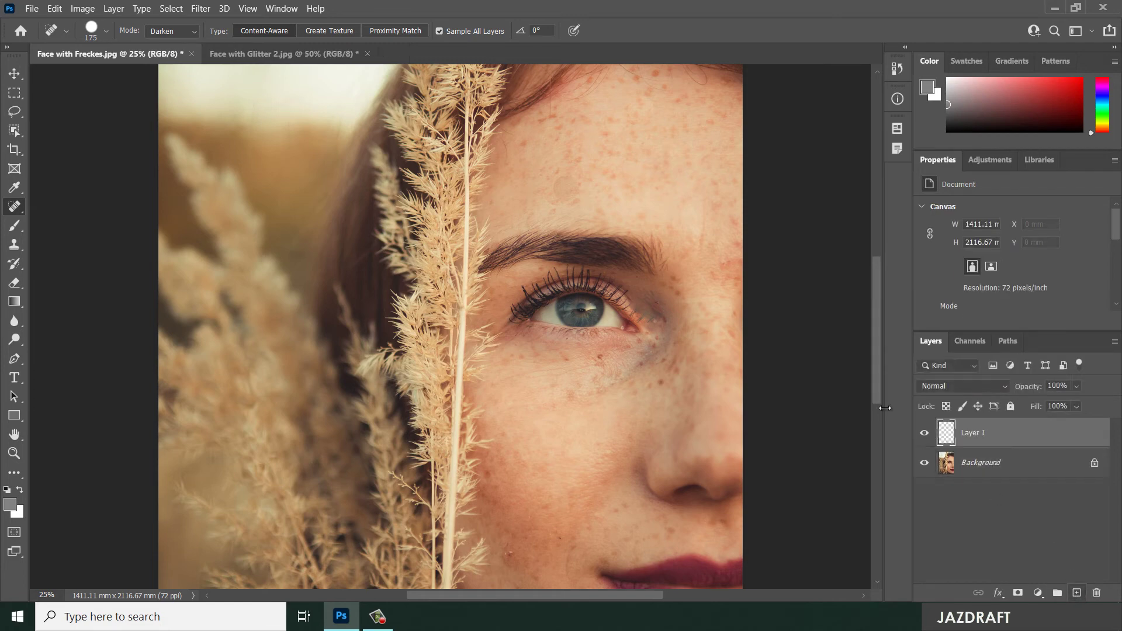
double_click(985, 433)
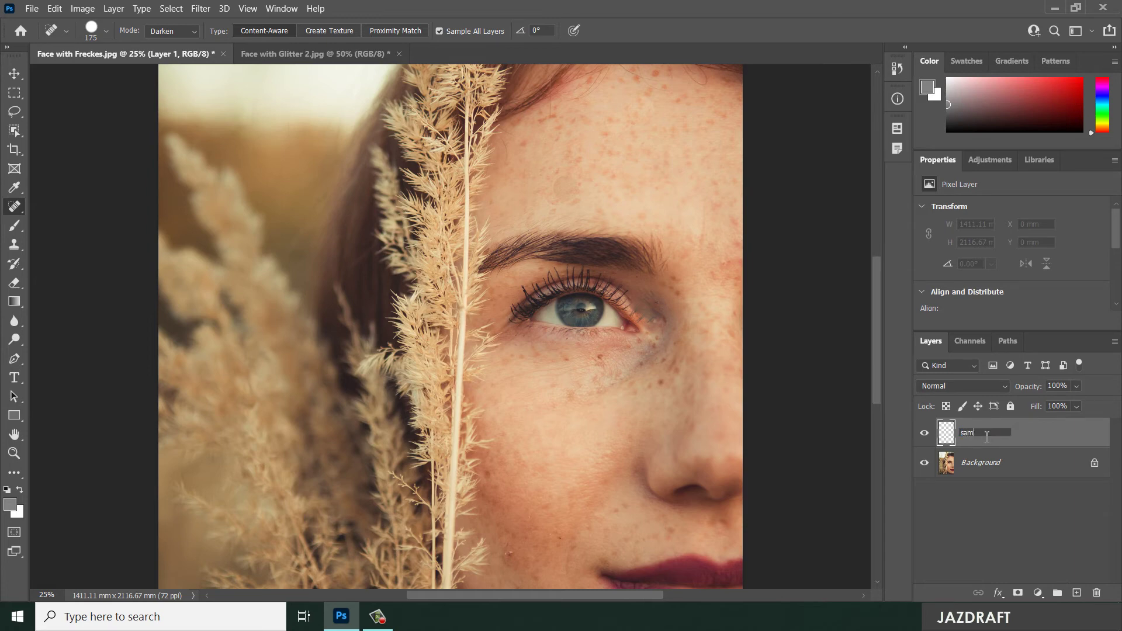
key(Return)
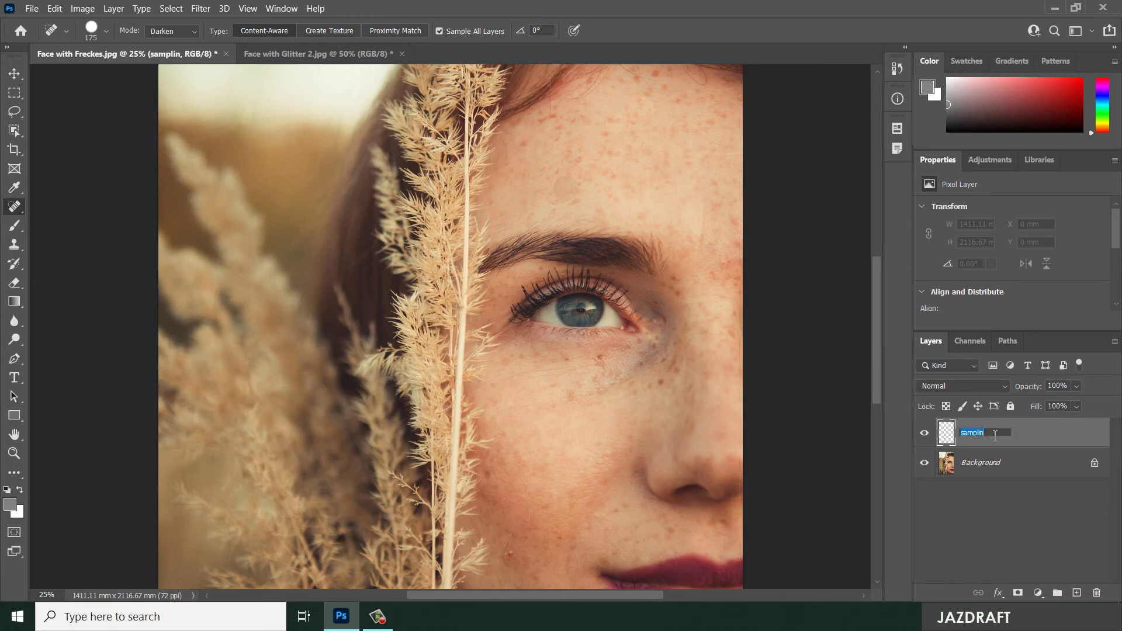
key(Return)
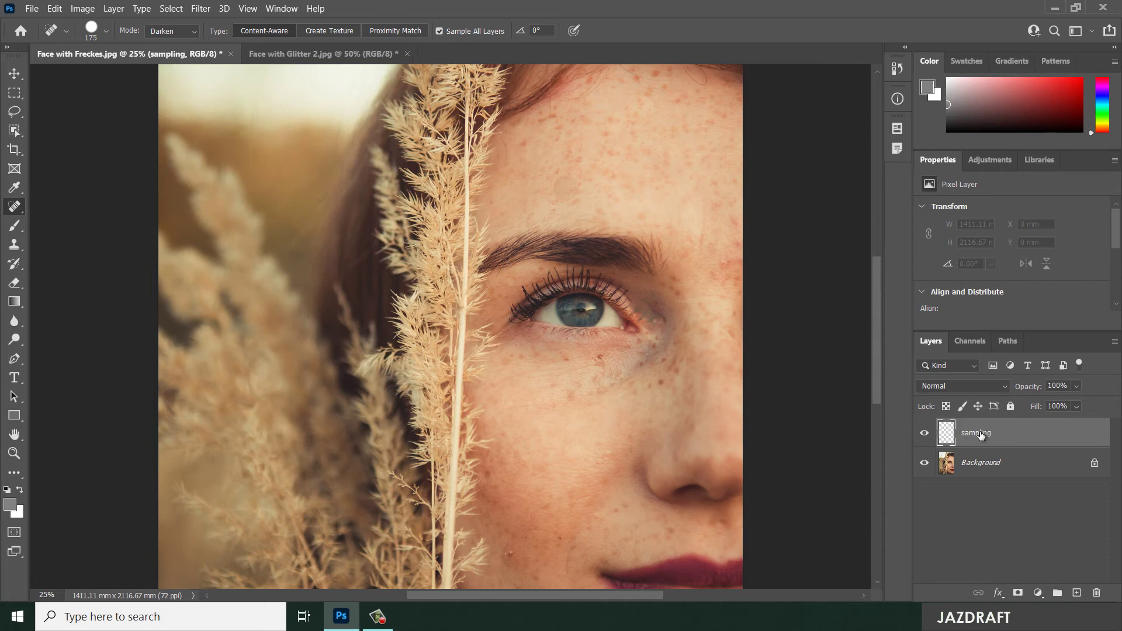
double_click(981, 433)
key(Return)
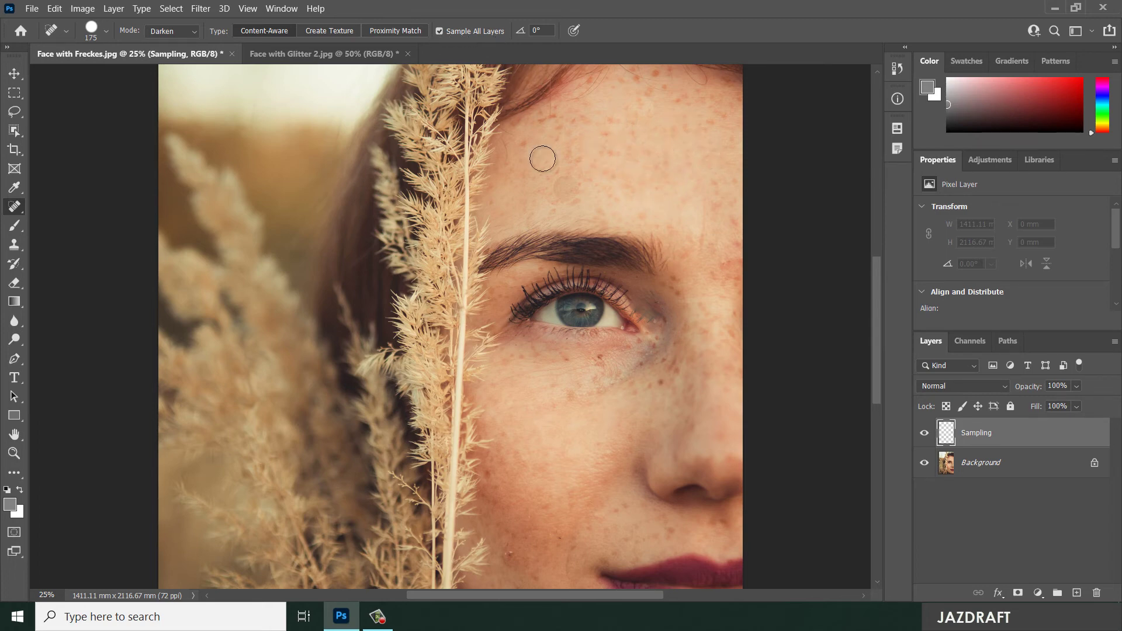
- Set the healing mode to Normal and heal the freckles on the middle of the forehead onto the Sampling layer
click(191, 34)
click(175, 44)
click(609, 151)
click(579, 194)
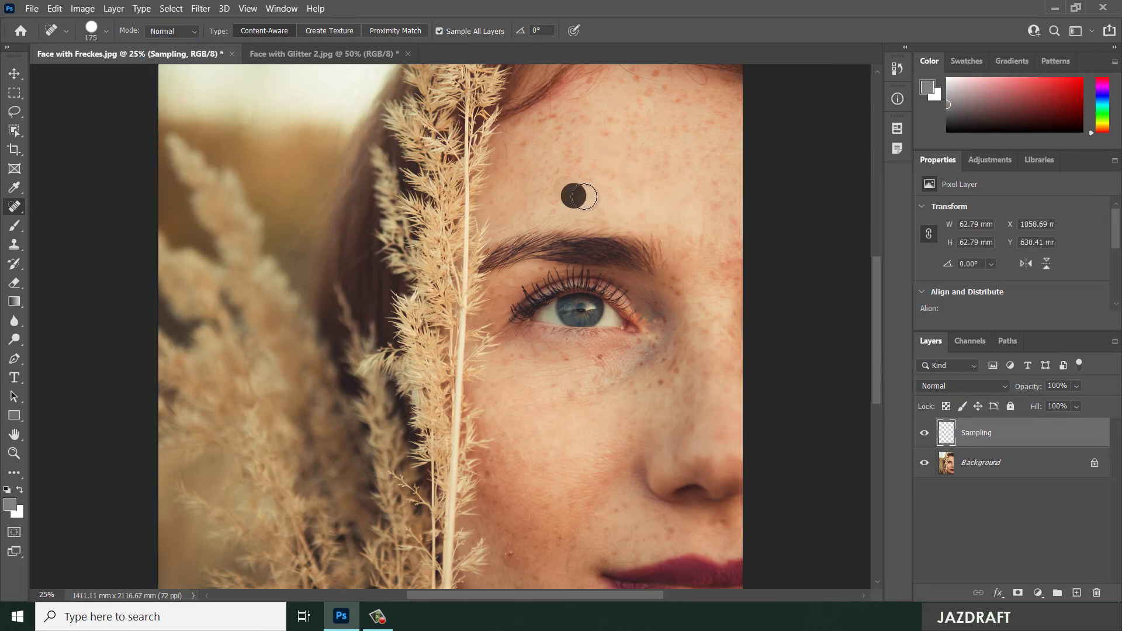
click(612, 123)
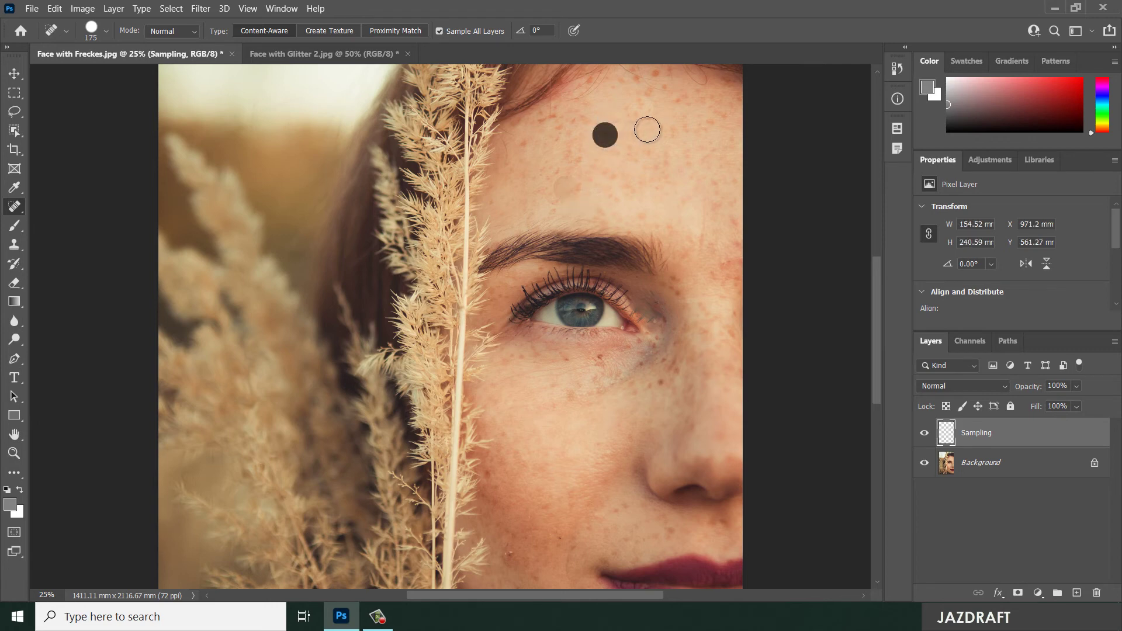
- Heal the freckles along the upper forehead and toward the photo's edge on the Sampling layer
click(658, 76)
click(660, 90)
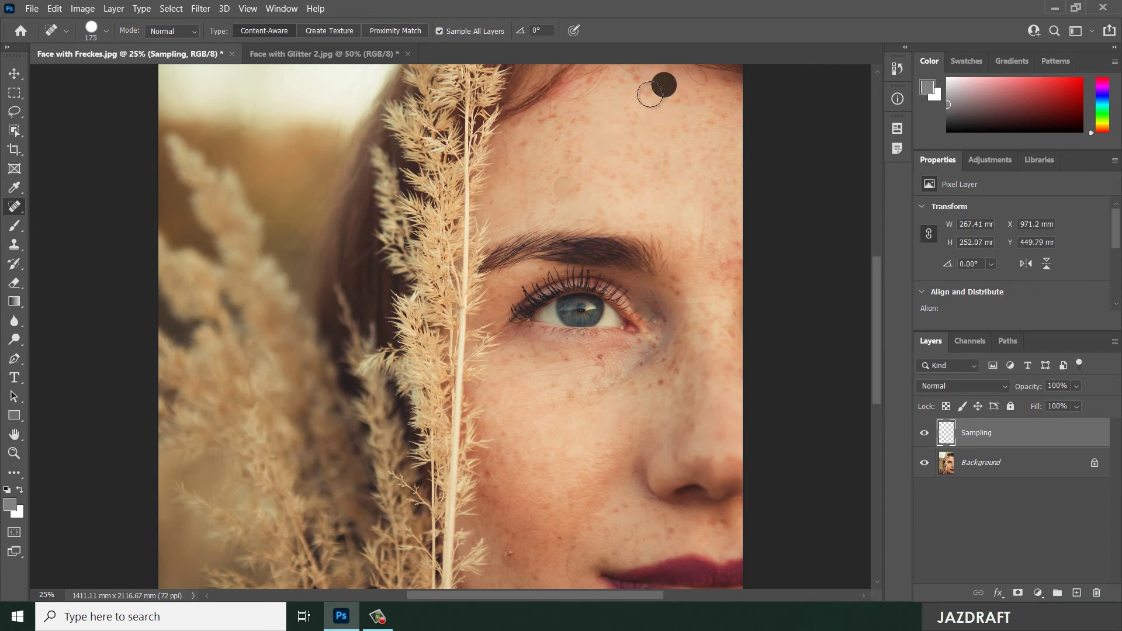
click(648, 94)
click(680, 103)
click(713, 117)
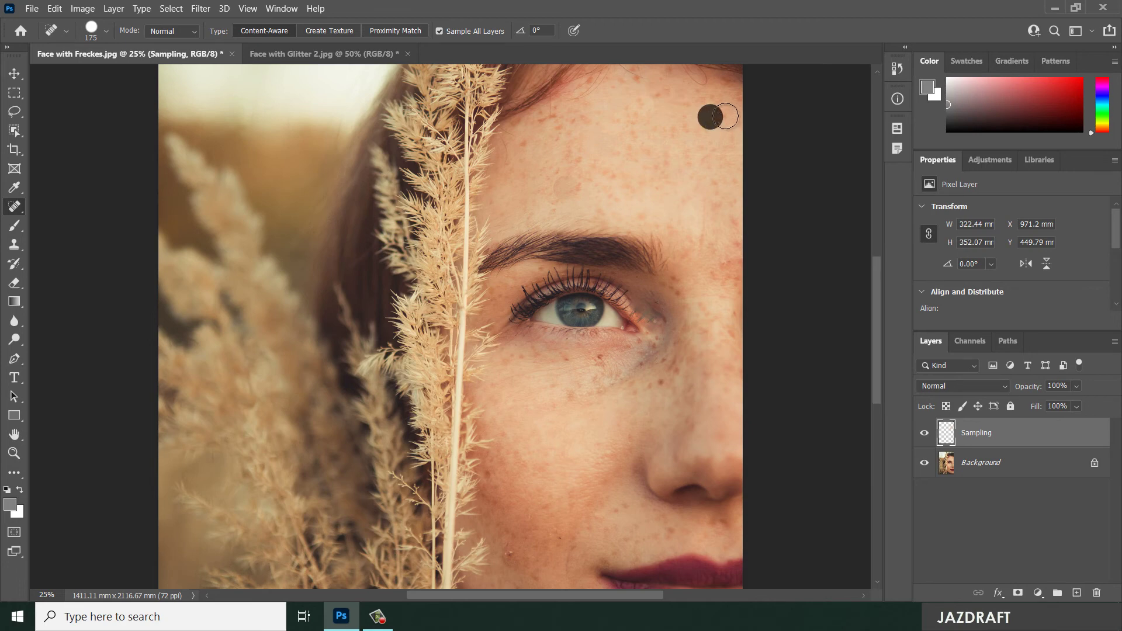
click(724, 114)
- Heal the spots beside the nose and the freckles under the eye on the Sampling layer
click(660, 379)
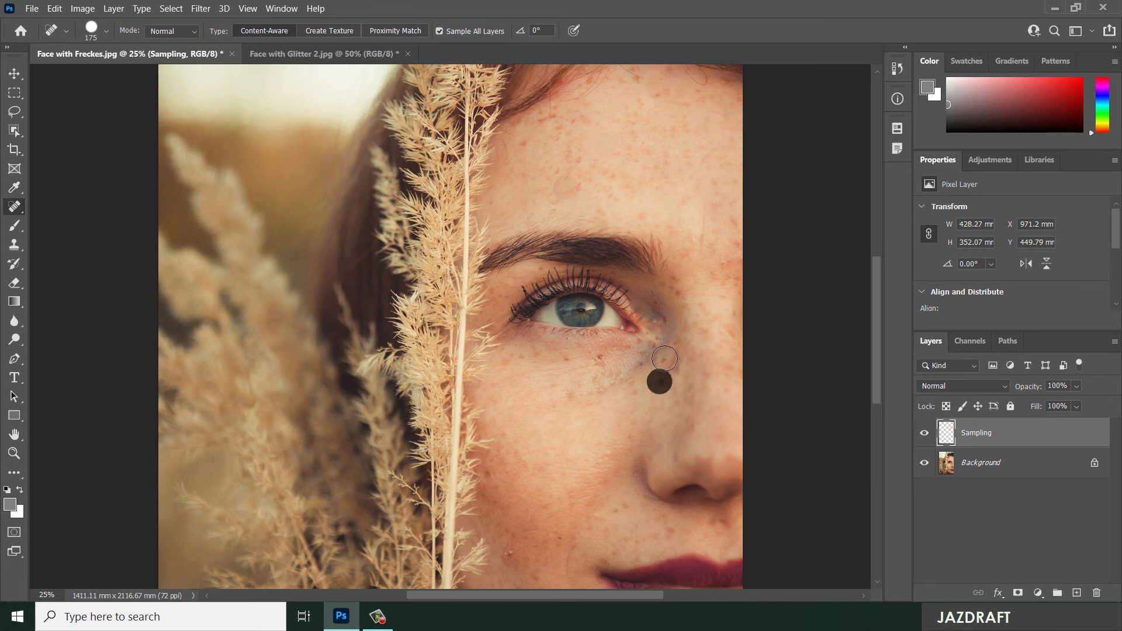
click(664, 358)
click(596, 361)
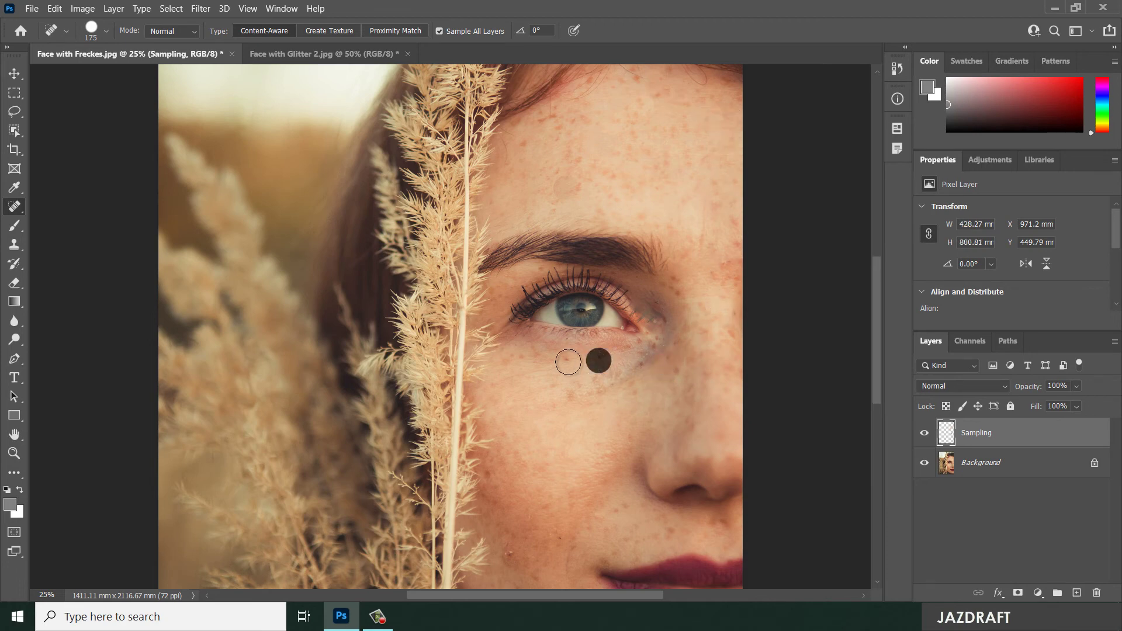
click(564, 361)
click(520, 359)
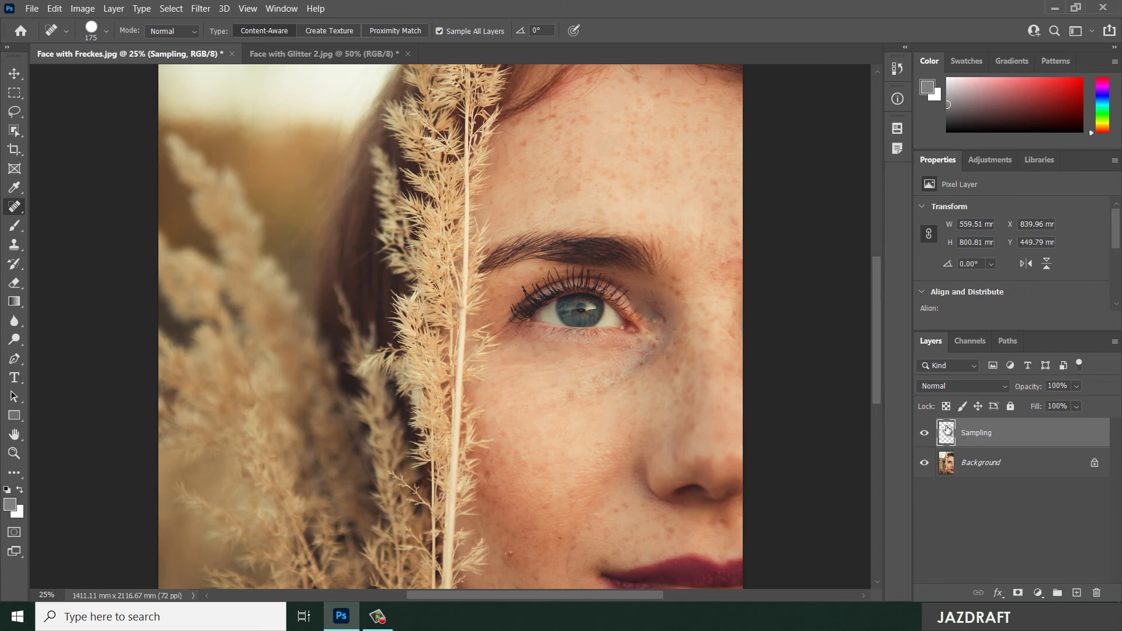
- Shift the Sampling layer's healed patches away from their original spots with Free Transform and undo the move
click(9, 75)
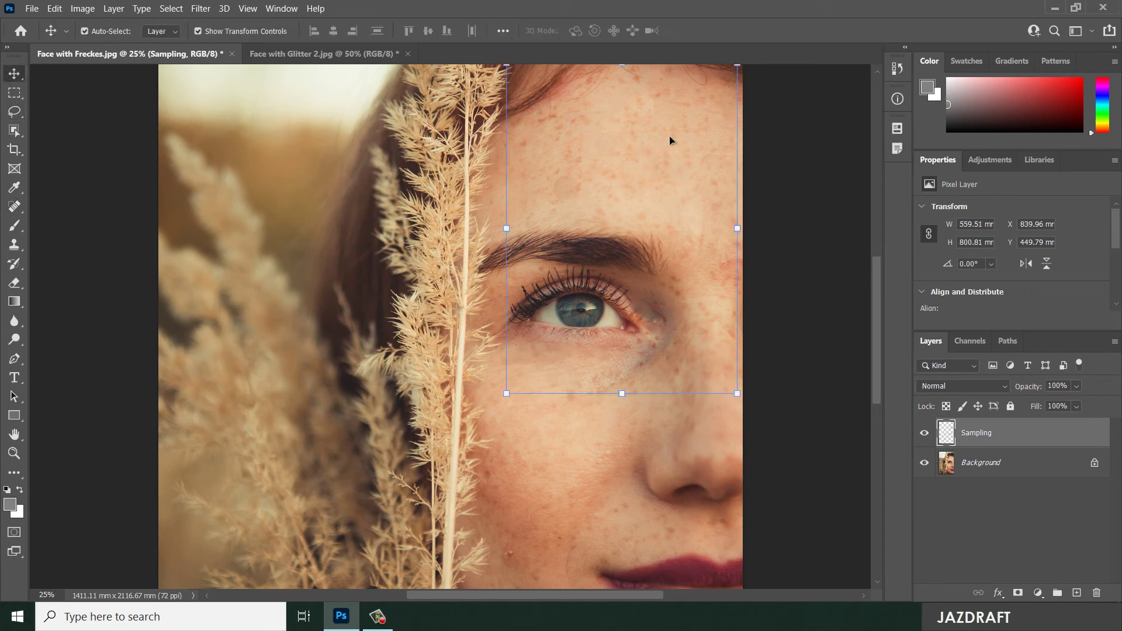
key(ctrl+t)
drag(633, 162, 622, 264)
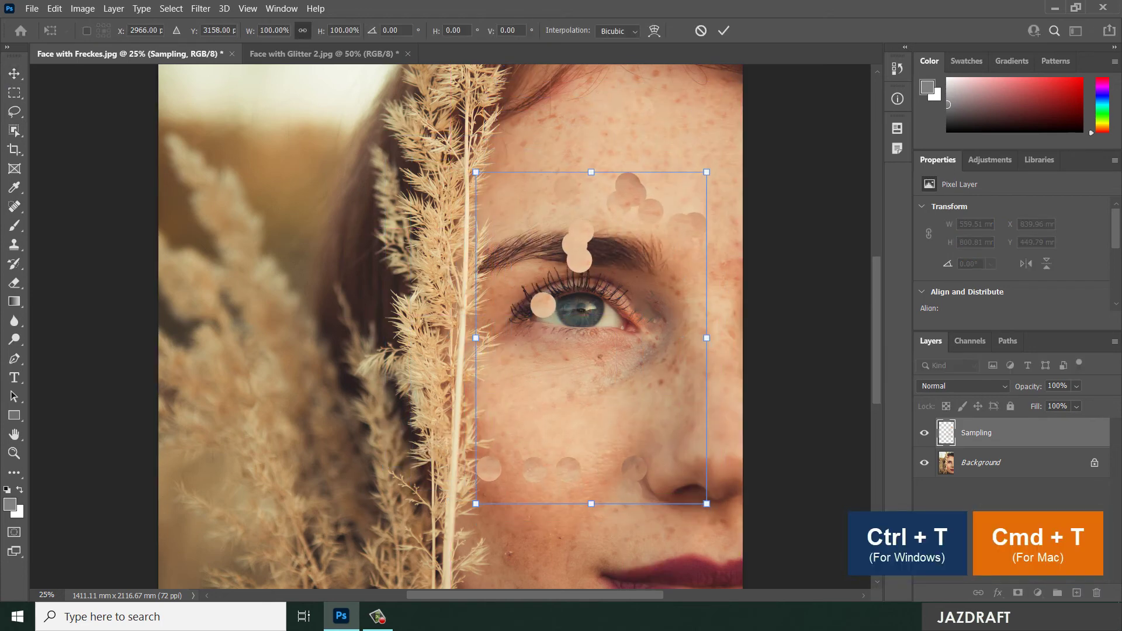
drag(631, 210, 633, 144)
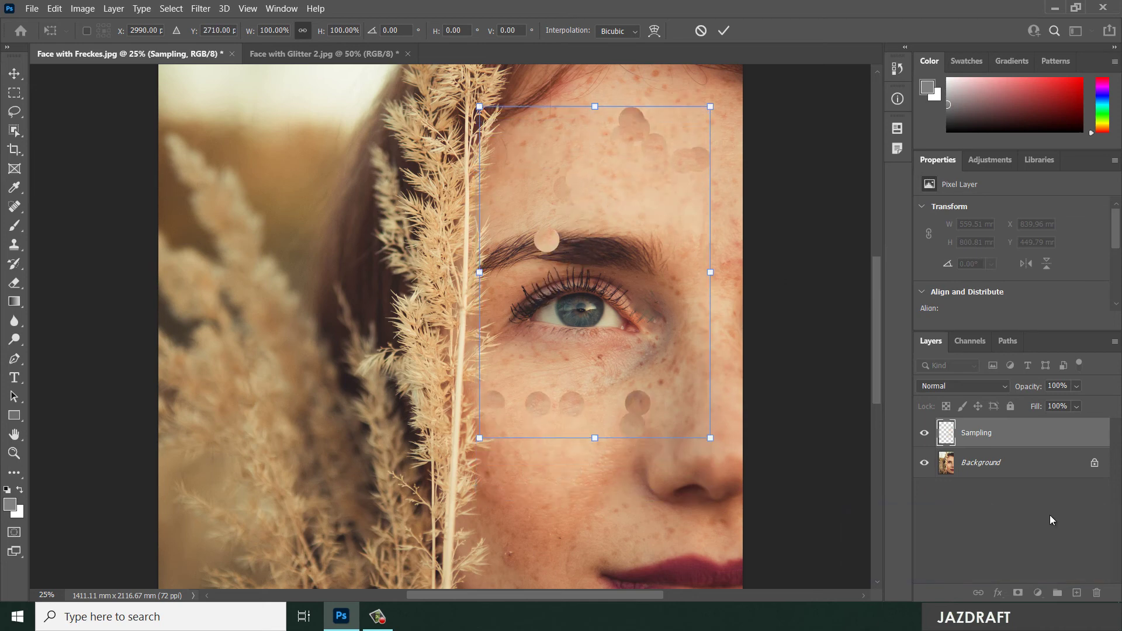
click(724, 31)
key(ctrl+z)
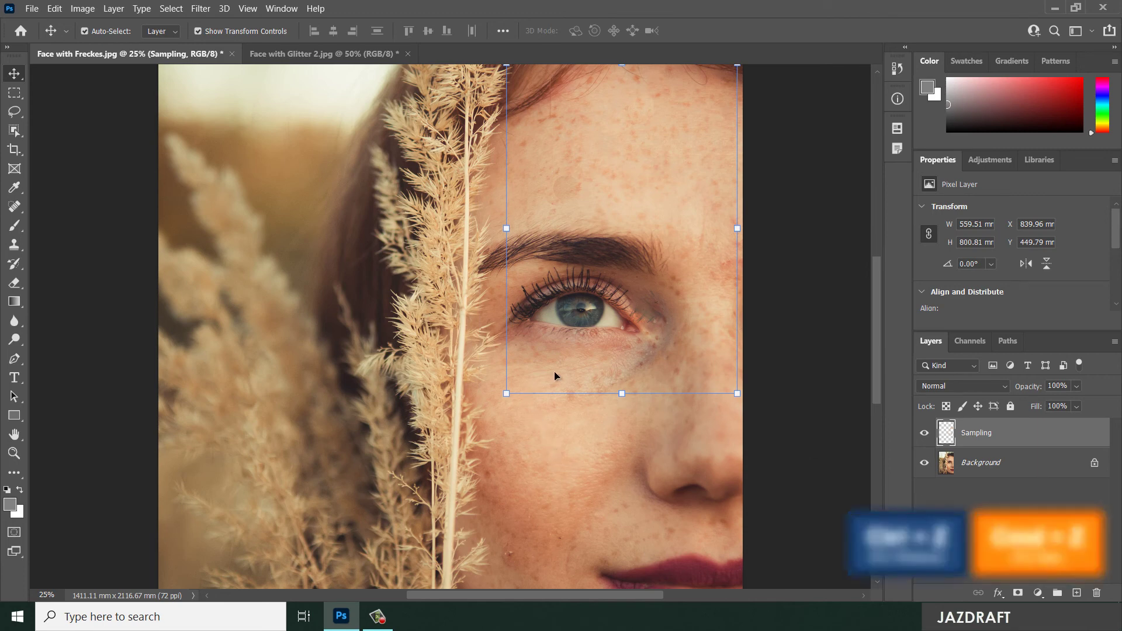
- Heal the spots between the inner corner of the eye and the nose on the Sampling layer with the Spot Healing Brush
click(801, 580)
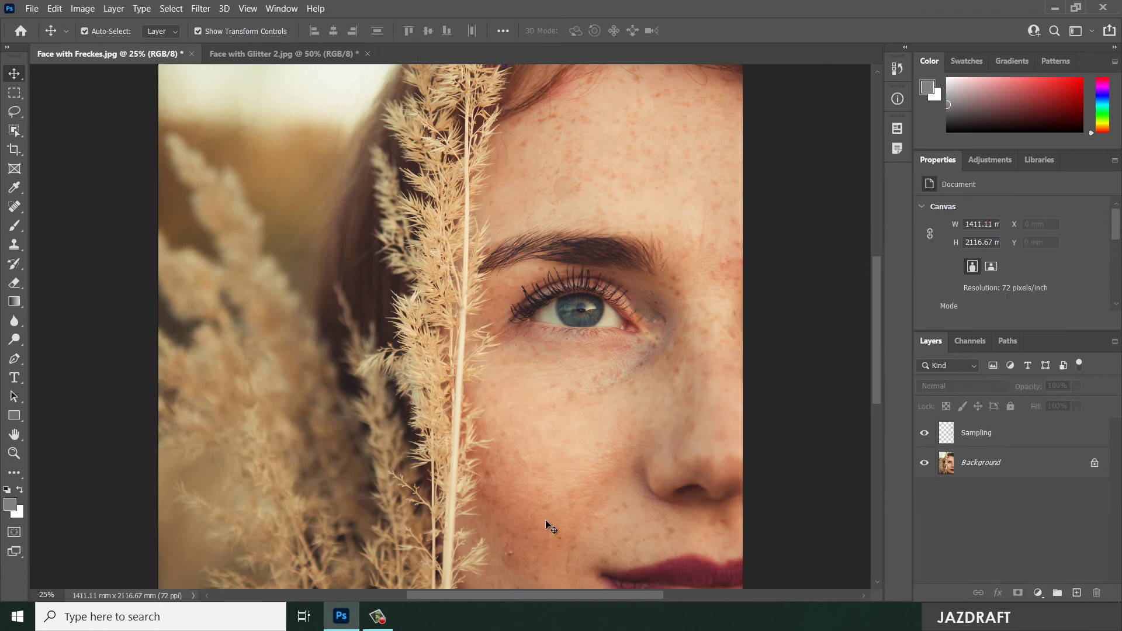
click(15, 206)
click(77, 210)
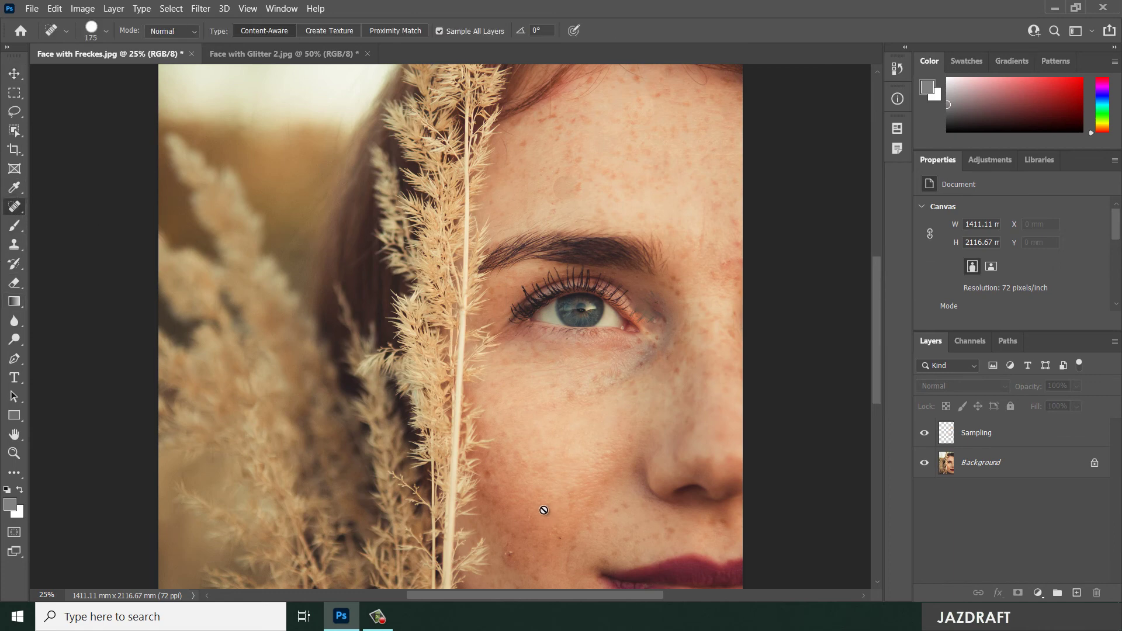
click(1011, 469)
click(1005, 434)
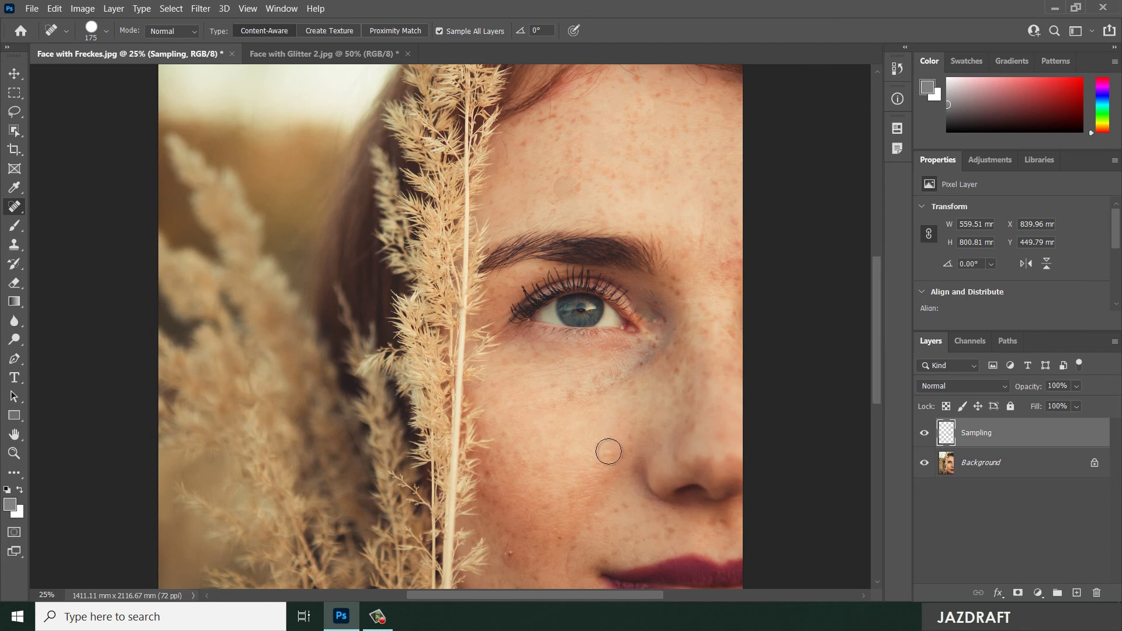
click(643, 362)
drag(656, 356, 656, 351)
click(676, 370)
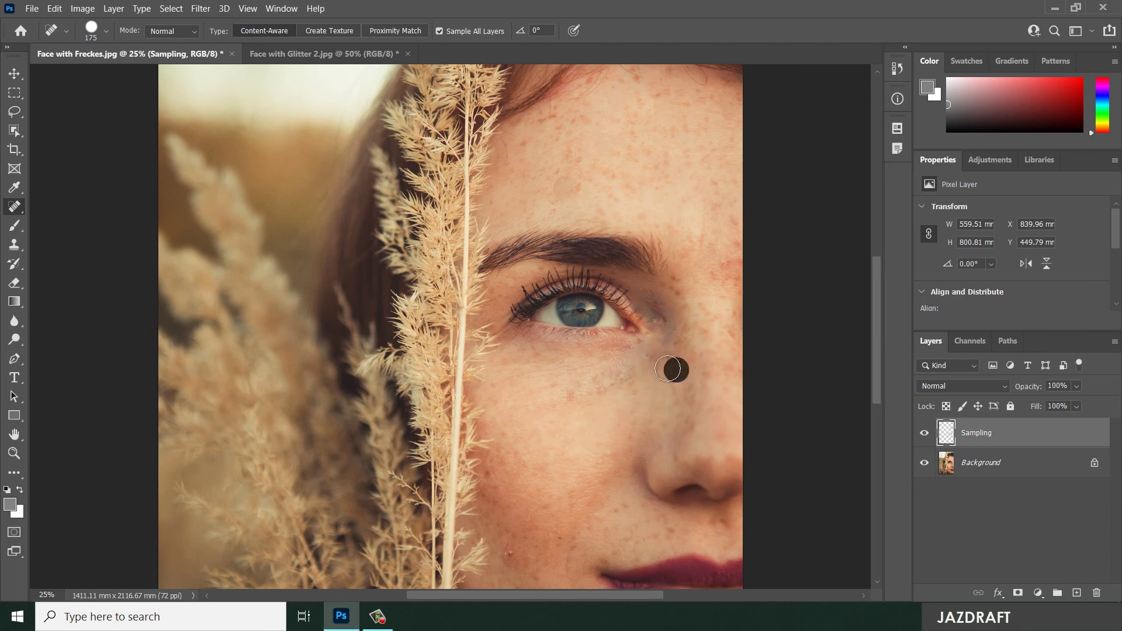
click(639, 345)
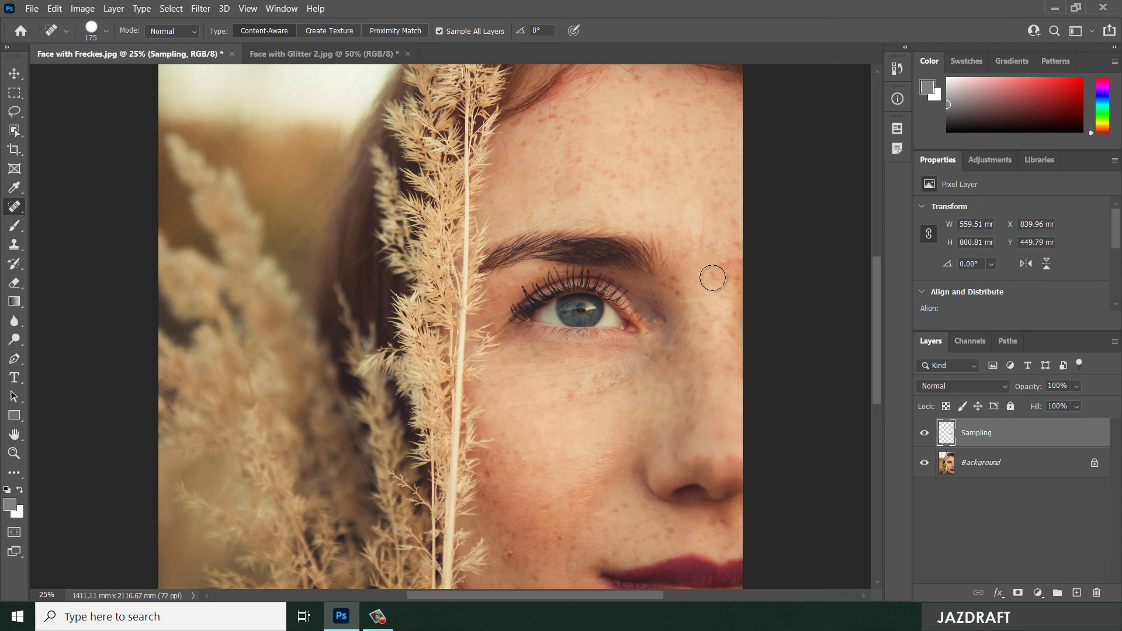
- Heal three spots one below another on the forehead near the photo's edge on the Sampling layer
click(709, 145)
click(710, 174)
click(710, 200)
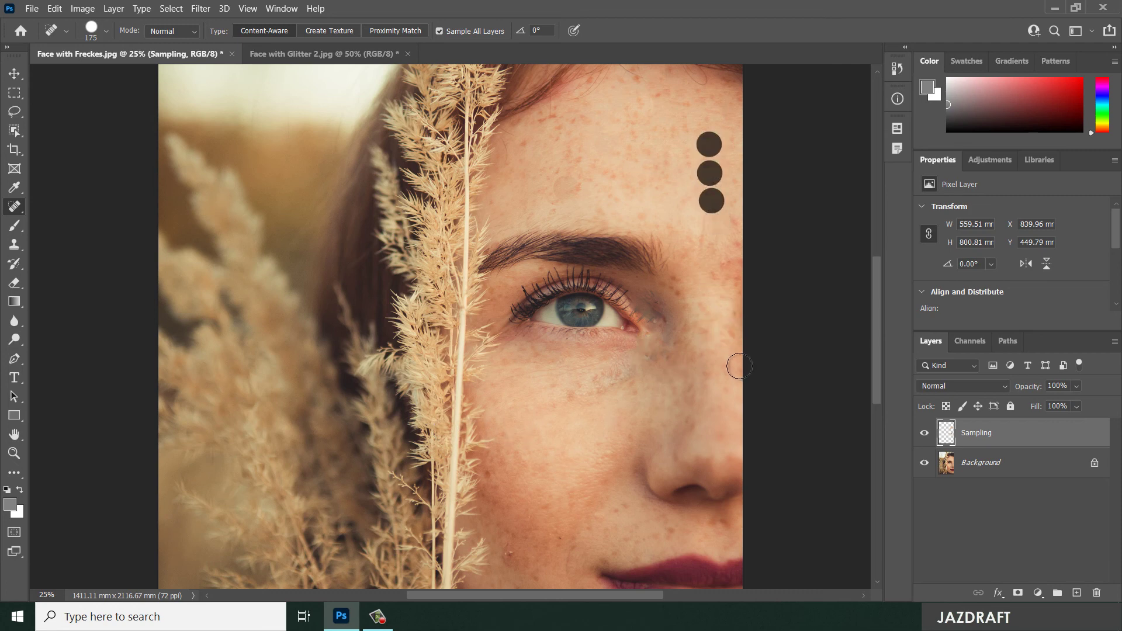
- Set the brush spacing to 1% and heal the freckles across the middle of the forehead with continuous horizontal and vertical strokes
right_click(580, 148)
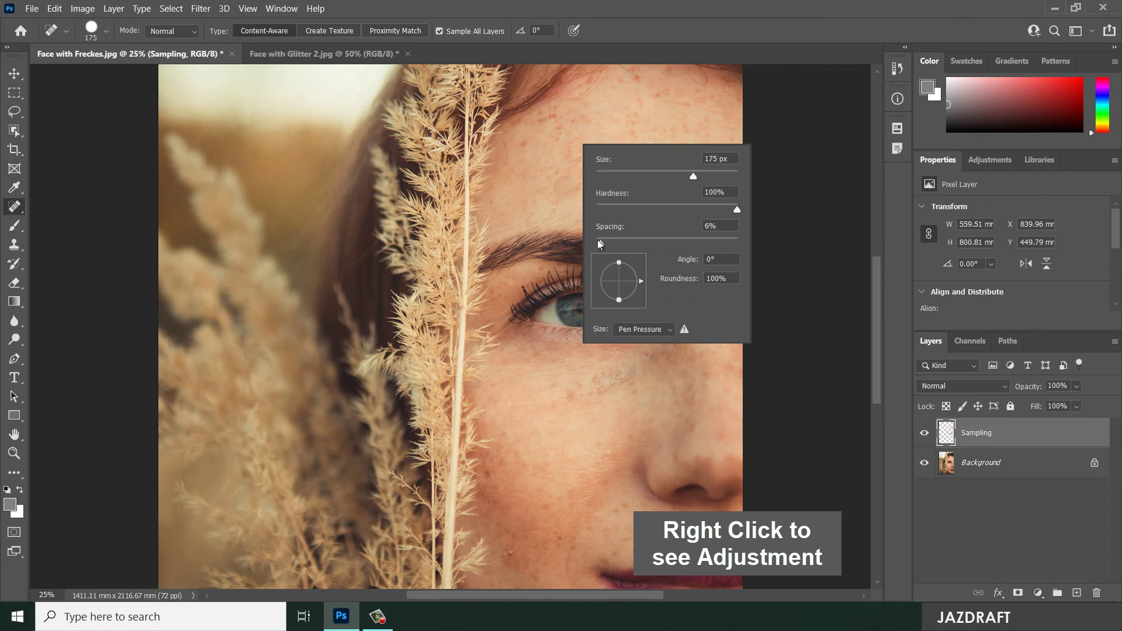
click(678, 113)
mouse_move(558, 177)
mouse_down()
mouse_move(613, 181)
mouse_move(708, 173)
mouse_up()
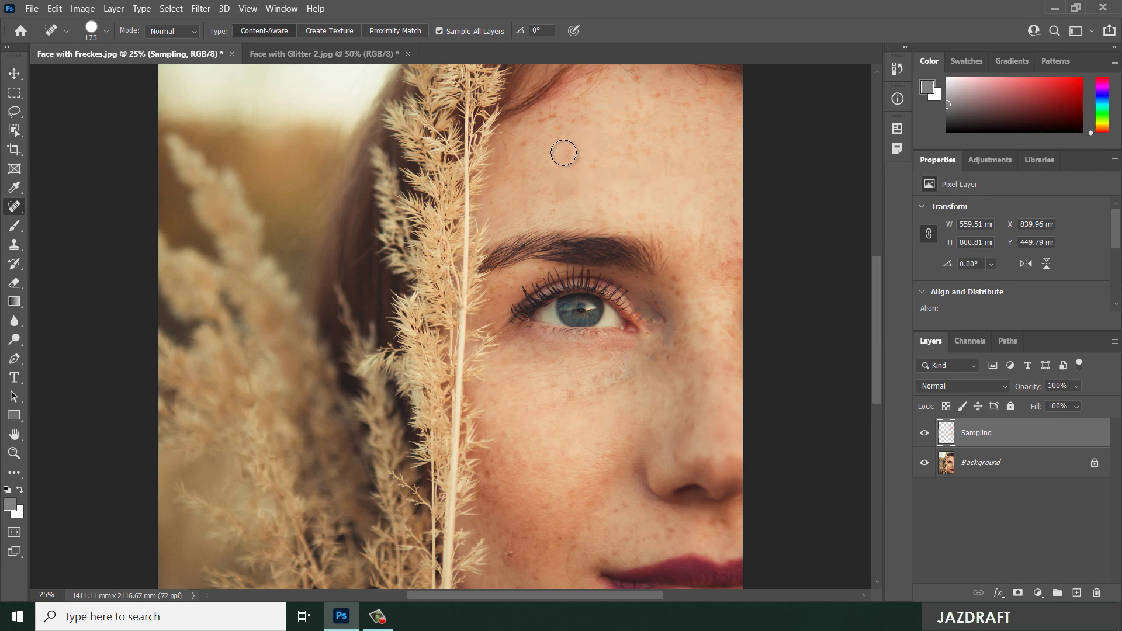
drag(564, 153, 643, 155)
mouse_move(591, 115)
mouse_down()
mouse_move(635, 97)
mouse_move(675, 105)
mouse_up()
mouse_move(565, 116)
mouse_down()
mouse_move(538, 160)
mouse_move(523, 136)
mouse_move(568, 167)
mouse_up()
drag(629, 123, 621, 170)
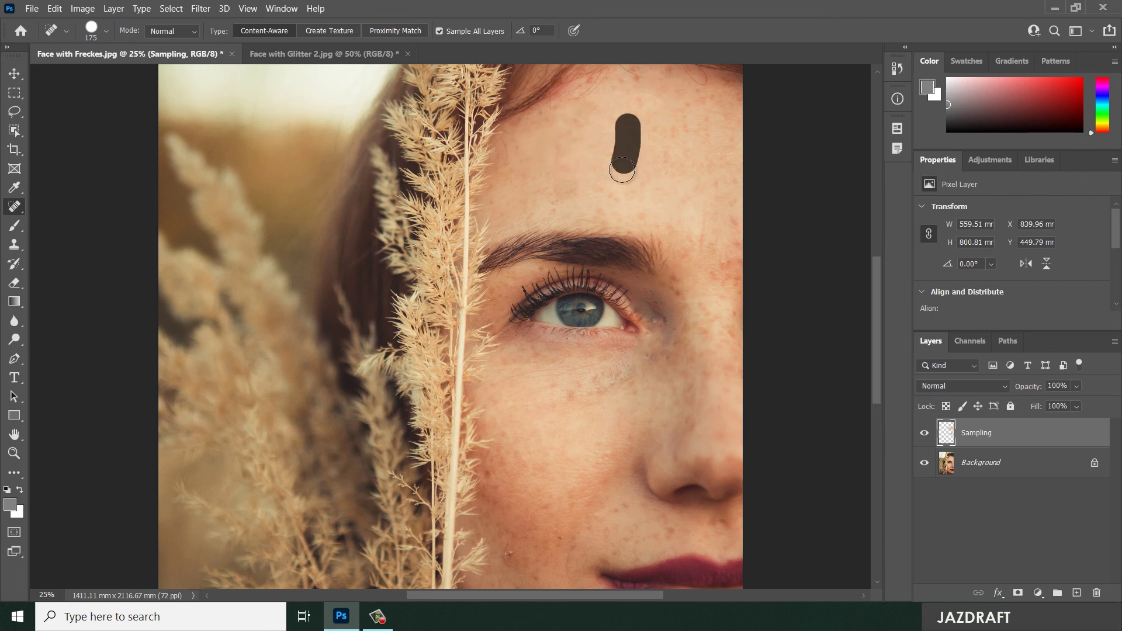
- Heal the remaining freckles on the upper forehead, above the eyebrow and on the cheek below the eye
mouse_move(641, 95)
mouse_down()
mouse_move(652, 118)
mouse_move(713, 149)
mouse_up()
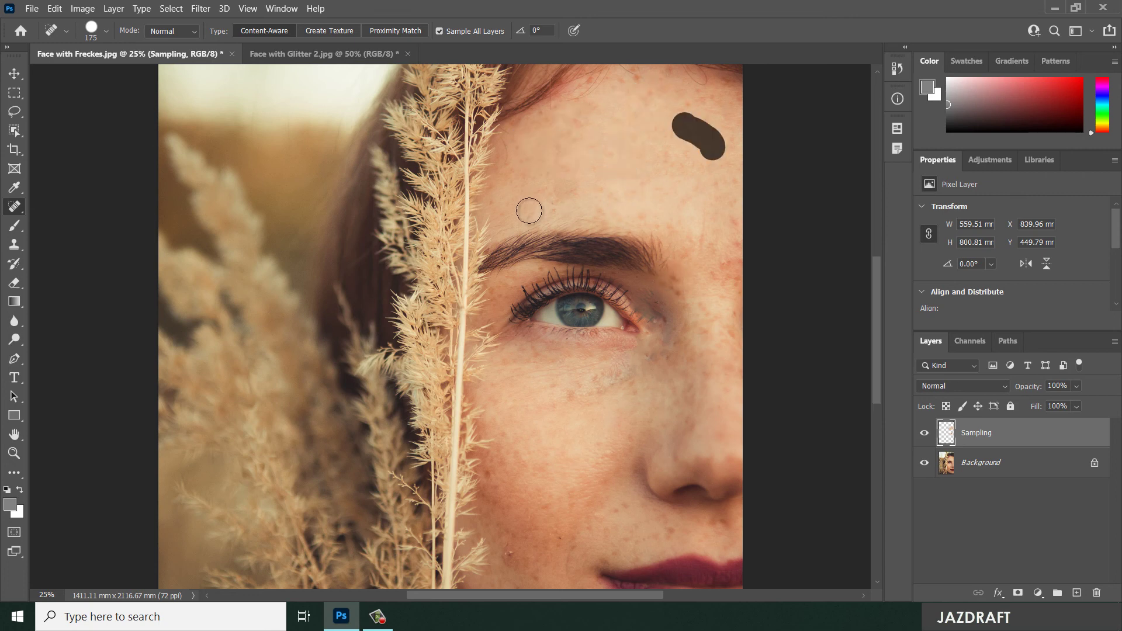
drag(531, 202, 608, 188)
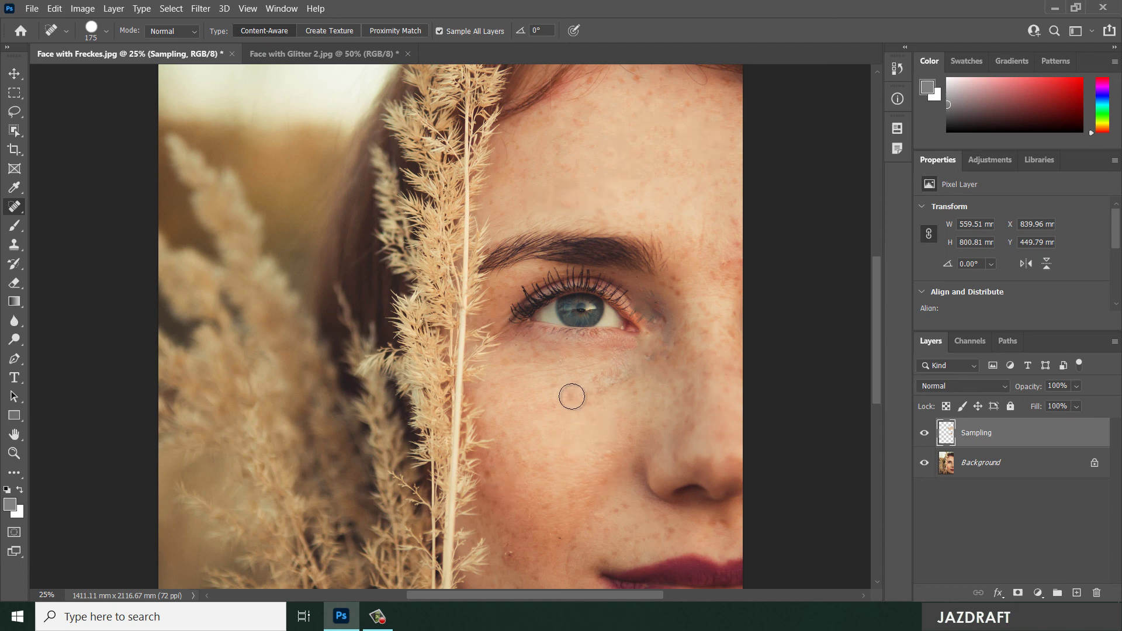
drag(572, 396, 592, 396)
drag(639, 87, 665, 132)
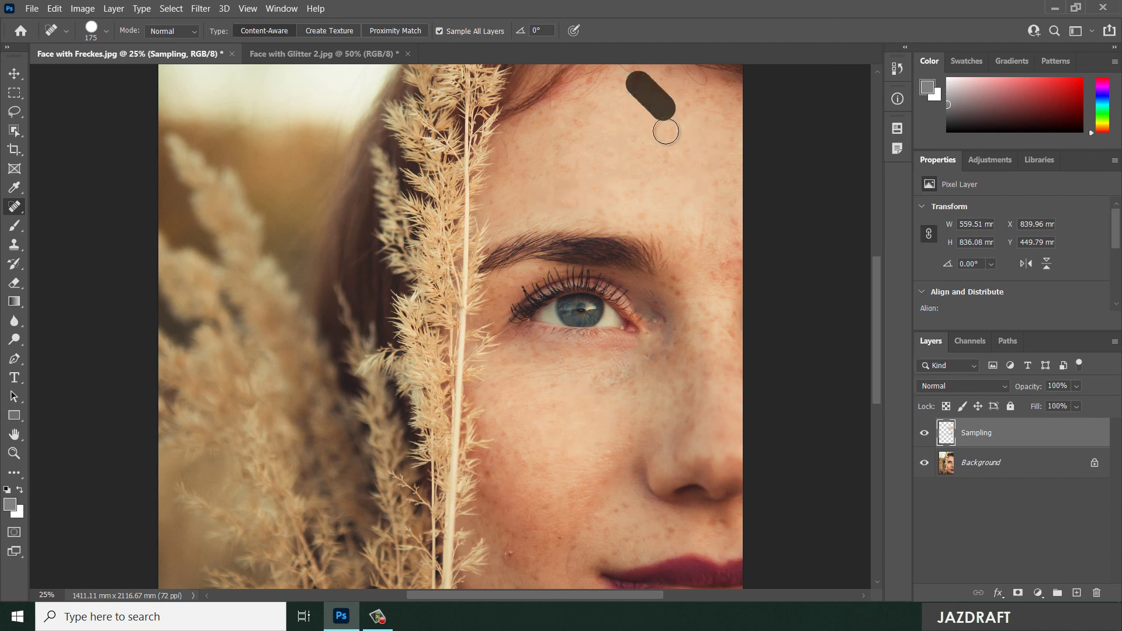
- Set the brush spacing to 82% and heal across the middle of the forehead with one dotted stroke
right_click(614, 137)
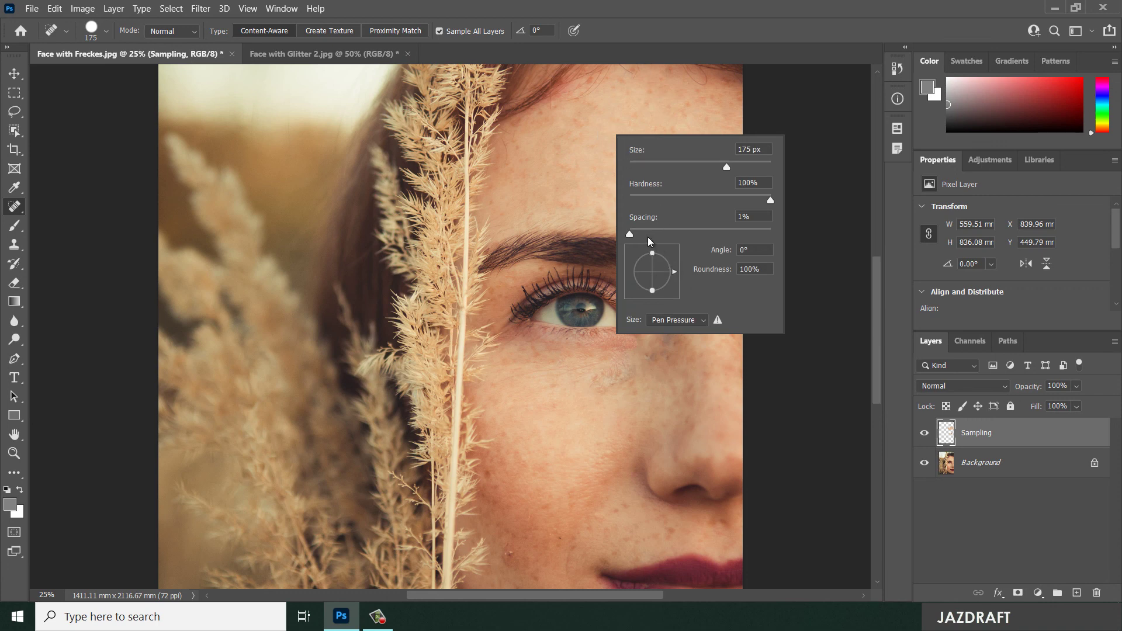
key(Return)
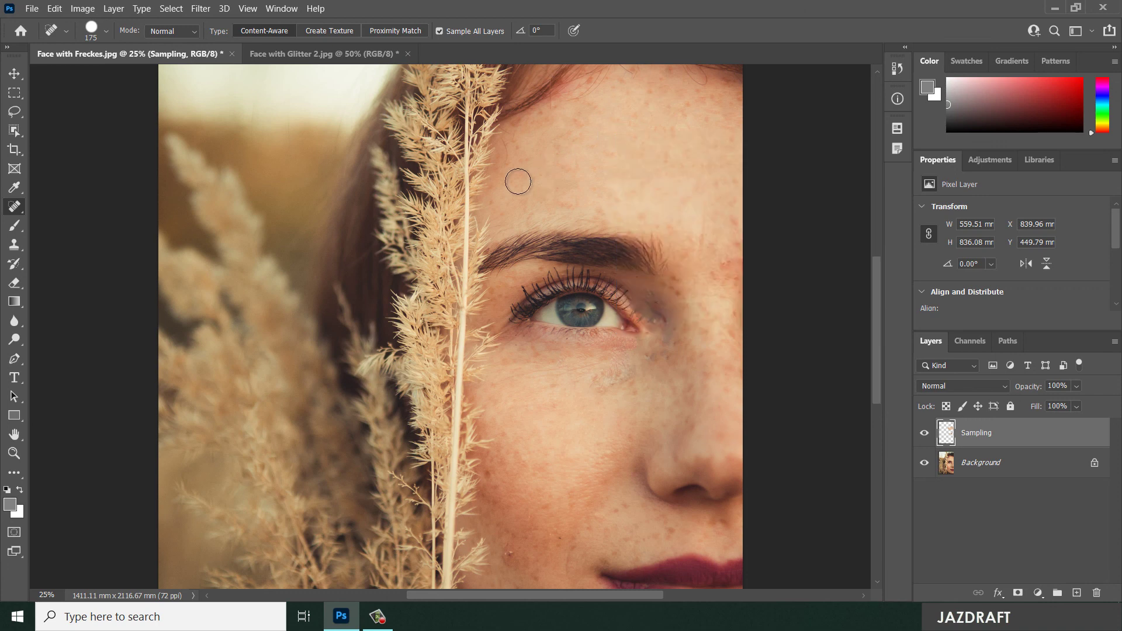
drag(596, 161, 676, 188)
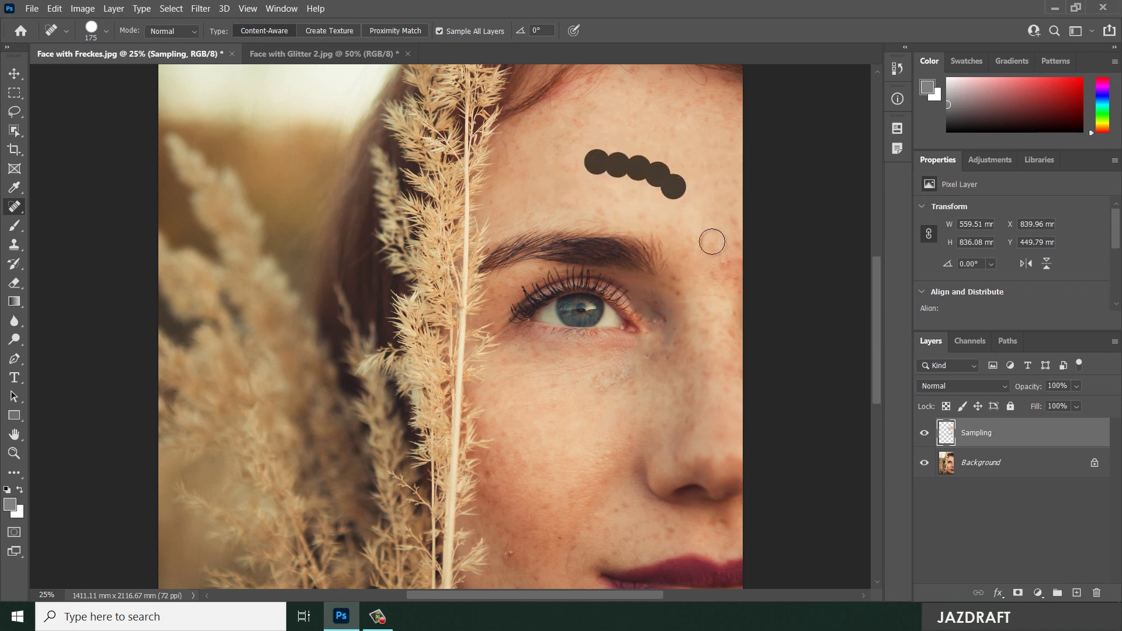
- Lower the brush hardness to 37% and heal a short strip just above the inner end of the eyebrow
right_click(611, 136)
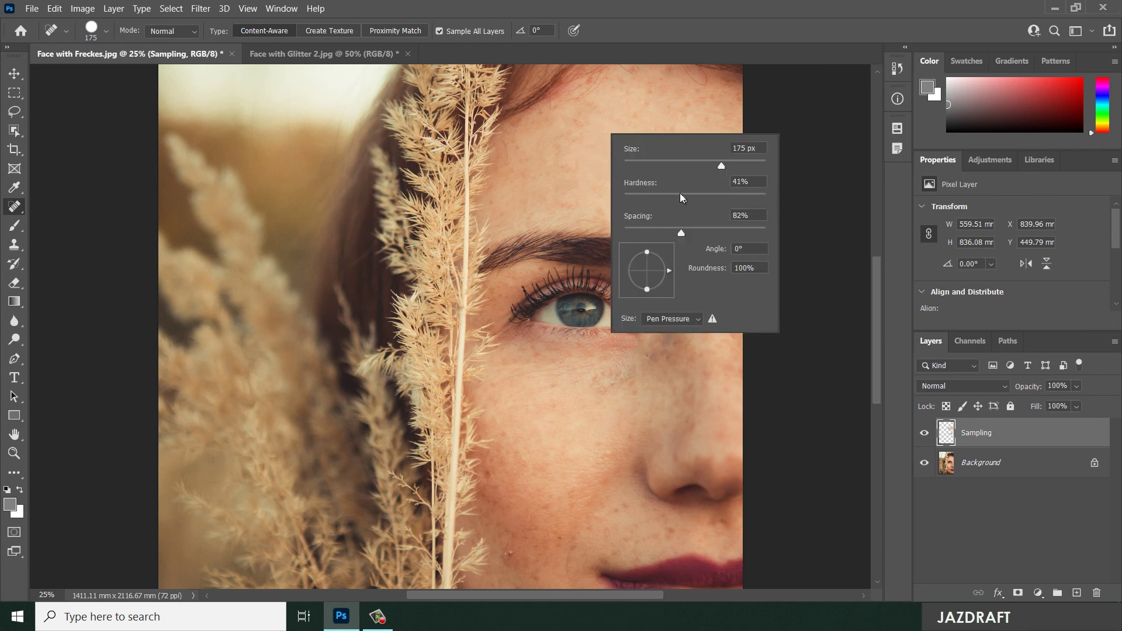
key(Return)
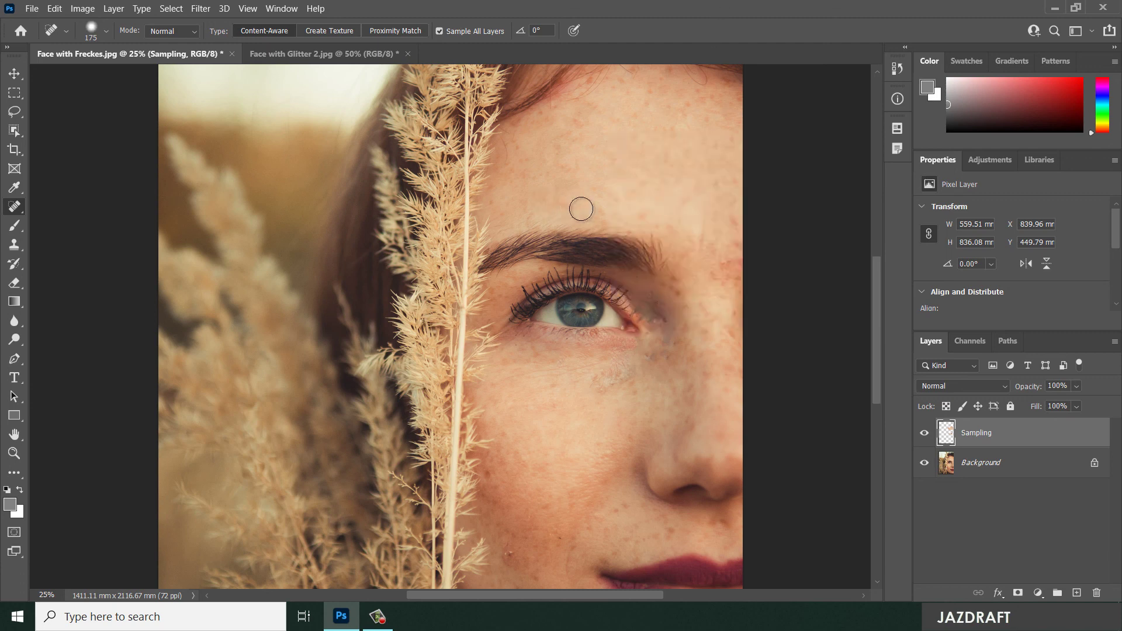
drag(629, 214, 674, 230)
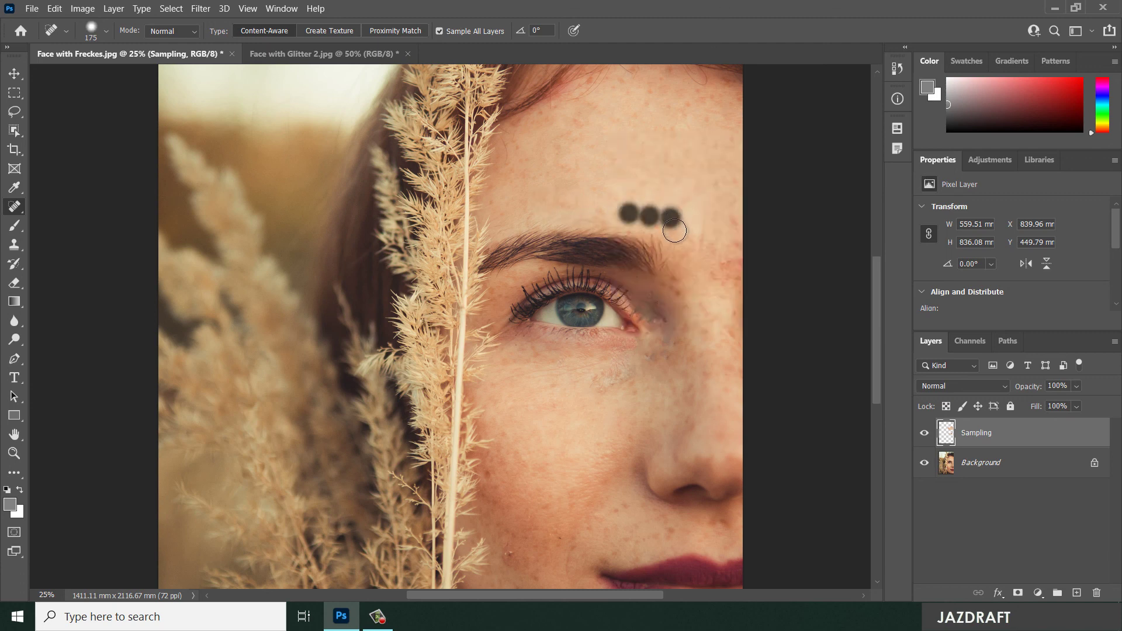
- Set the brush spacing back to 1% and heal the forehead above the eyebrow and near the hairline with soft continuous strokes
right_click(643, 185)
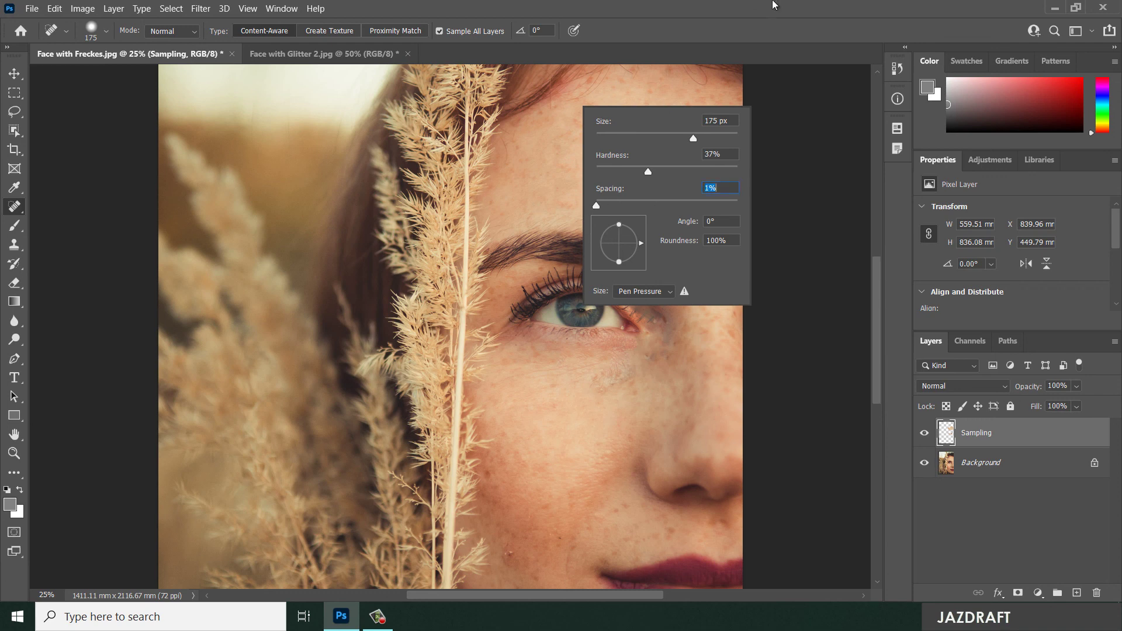
key(Return)
mouse_move(602, 180)
mouse_down()
mouse_move(678, 186)
mouse_move(655, 208)
mouse_move(691, 222)
mouse_up()
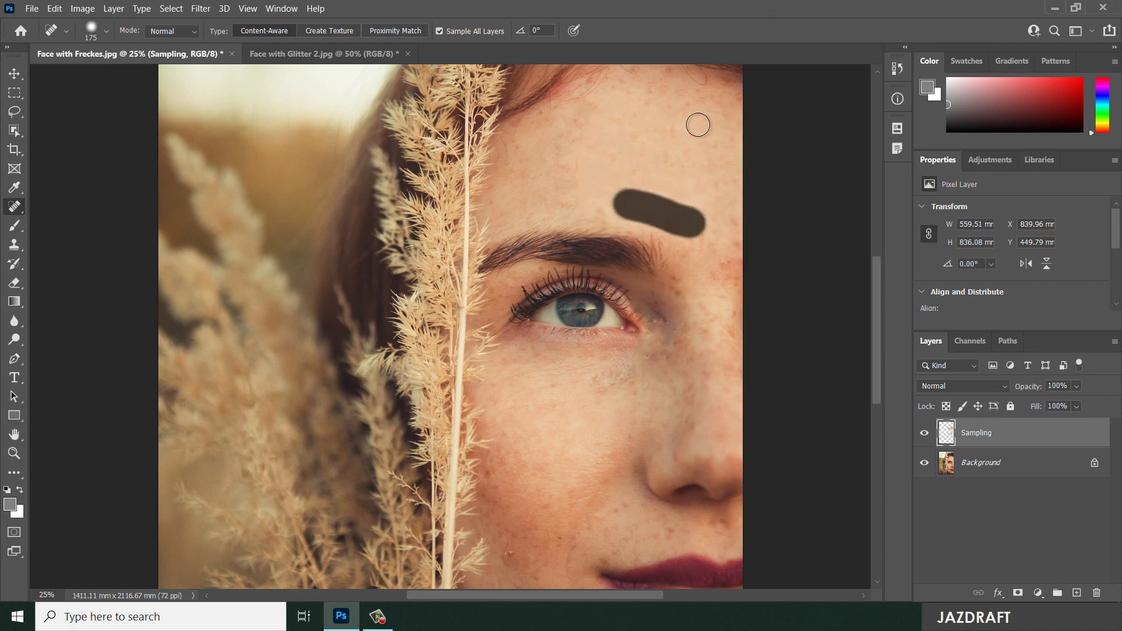
mouse_move(699, 123)
mouse_down()
mouse_move(687, 112)
mouse_move(713, 105)
mouse_up()
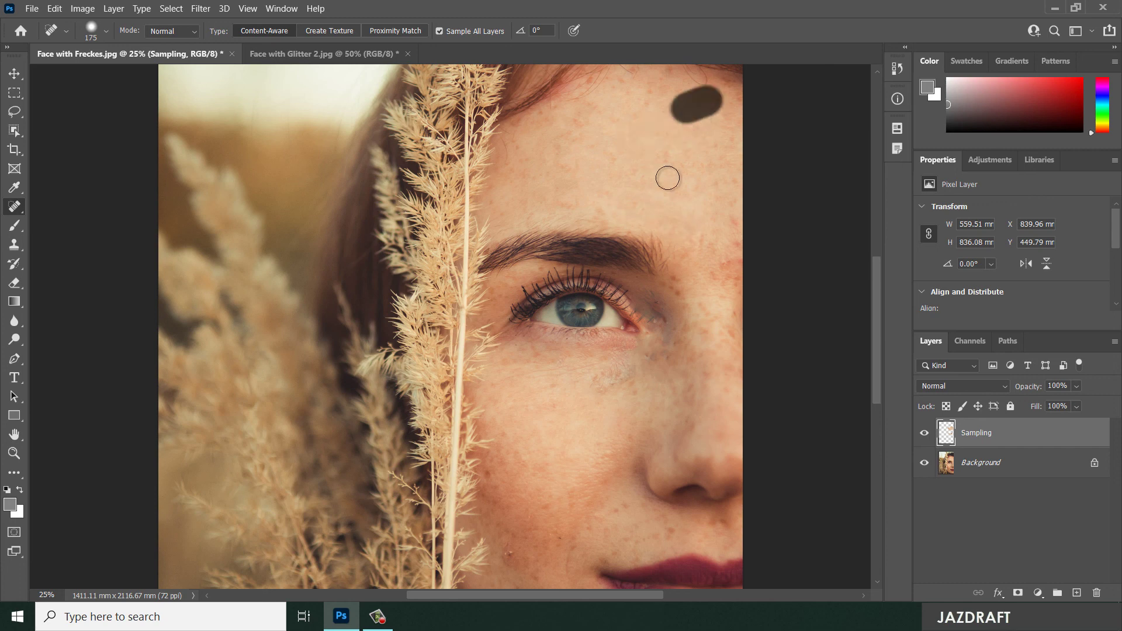